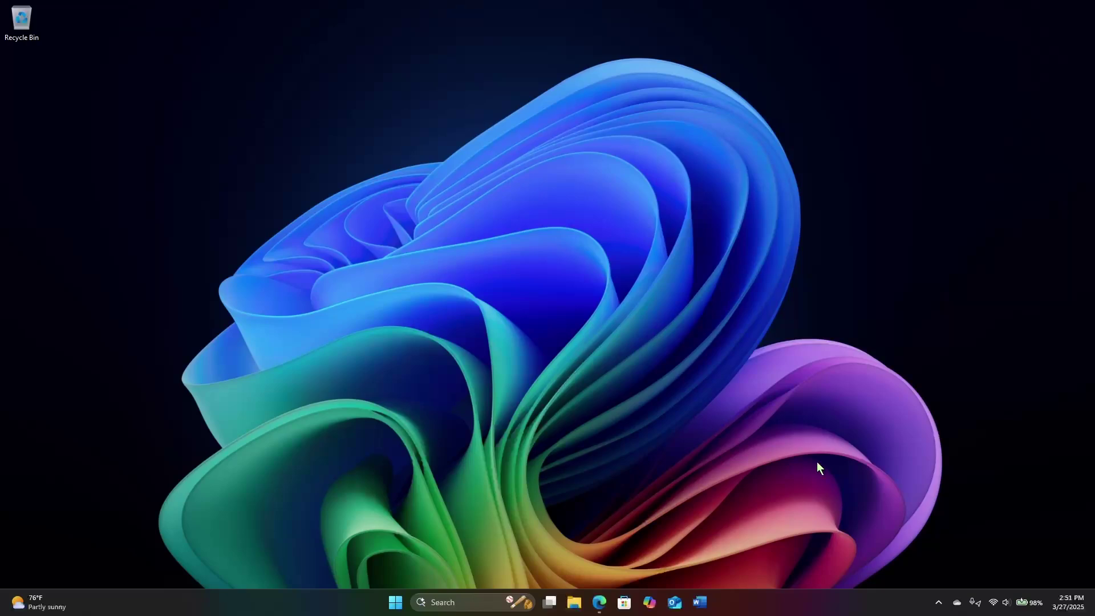
Bring back the Edge window with the Making Sense of Windows 11 in 2025 article and scroll down it.
click(598, 605)
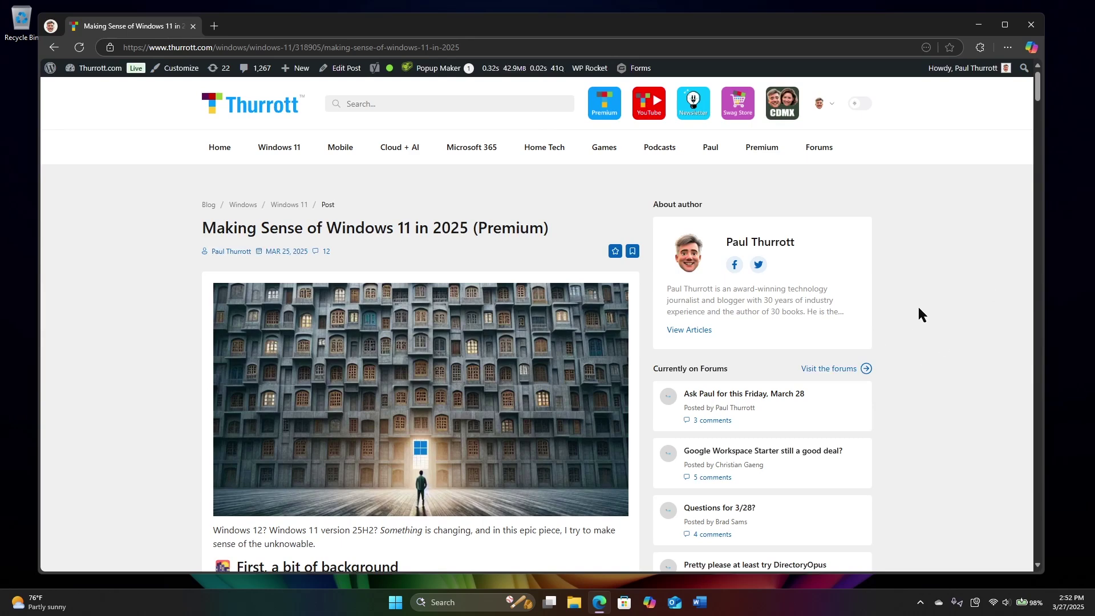
scroll(945, 304, down, 5)
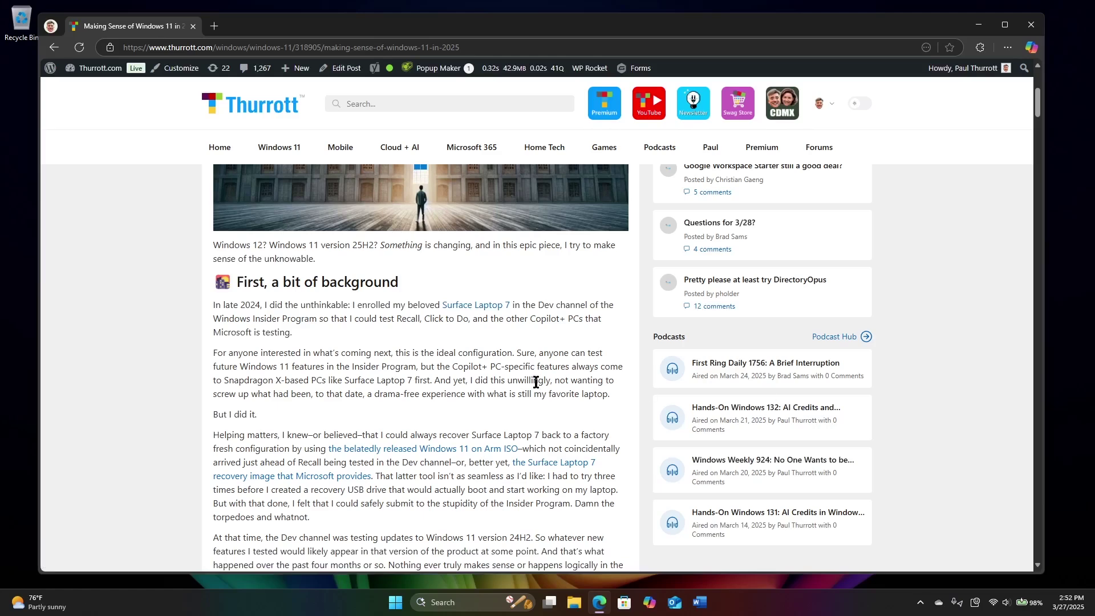
scroll(593, 384, down, 1)
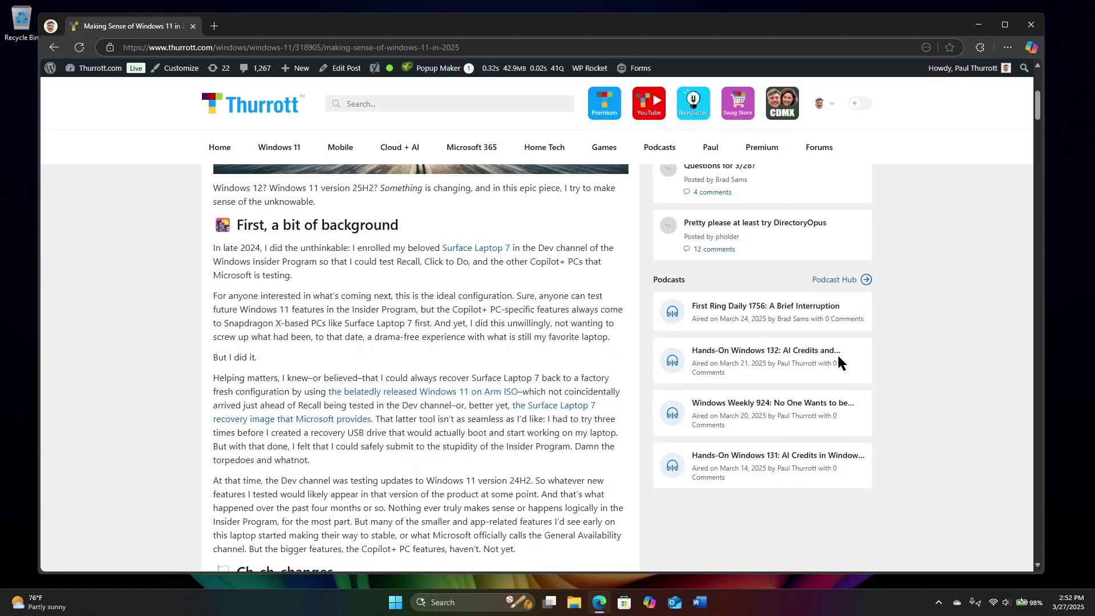
Open Click to Do over the article and search the screen for 'first'.
super+click(565, 284)
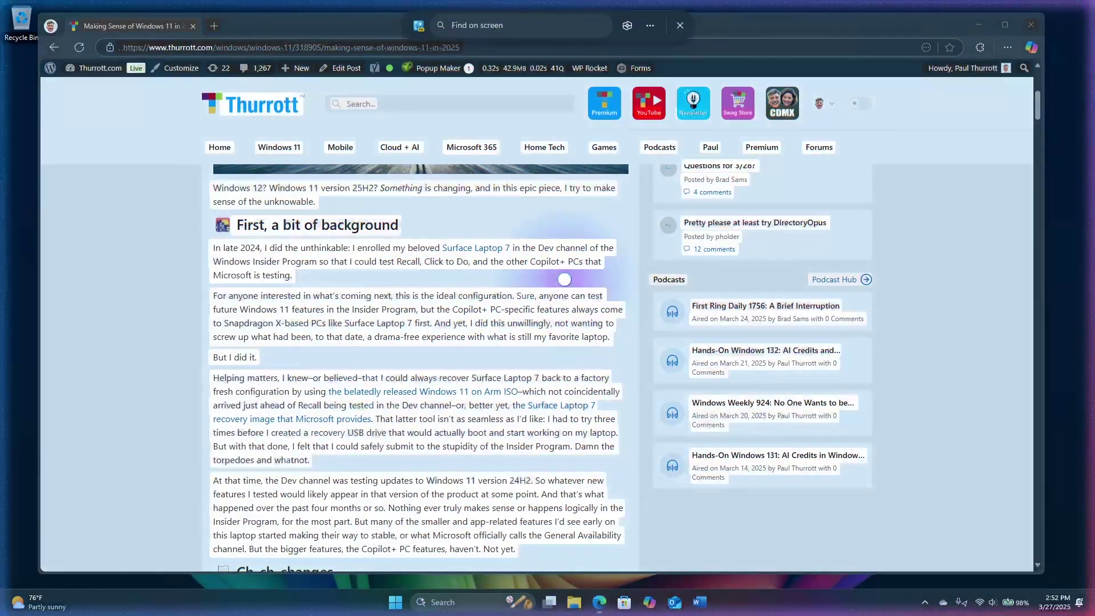
key(Escape)
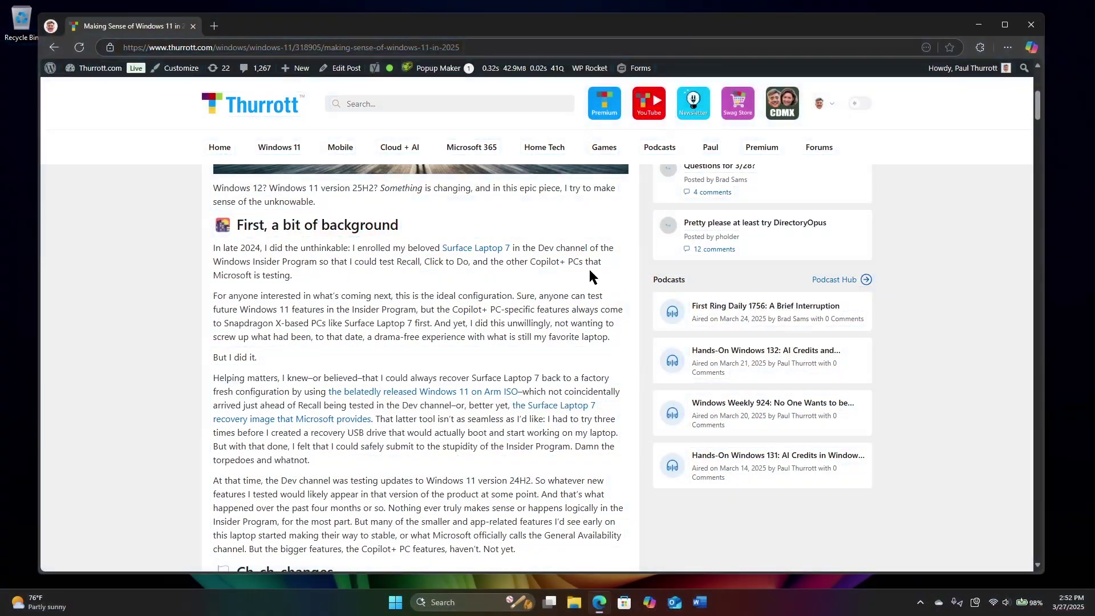
super+click(590, 271)
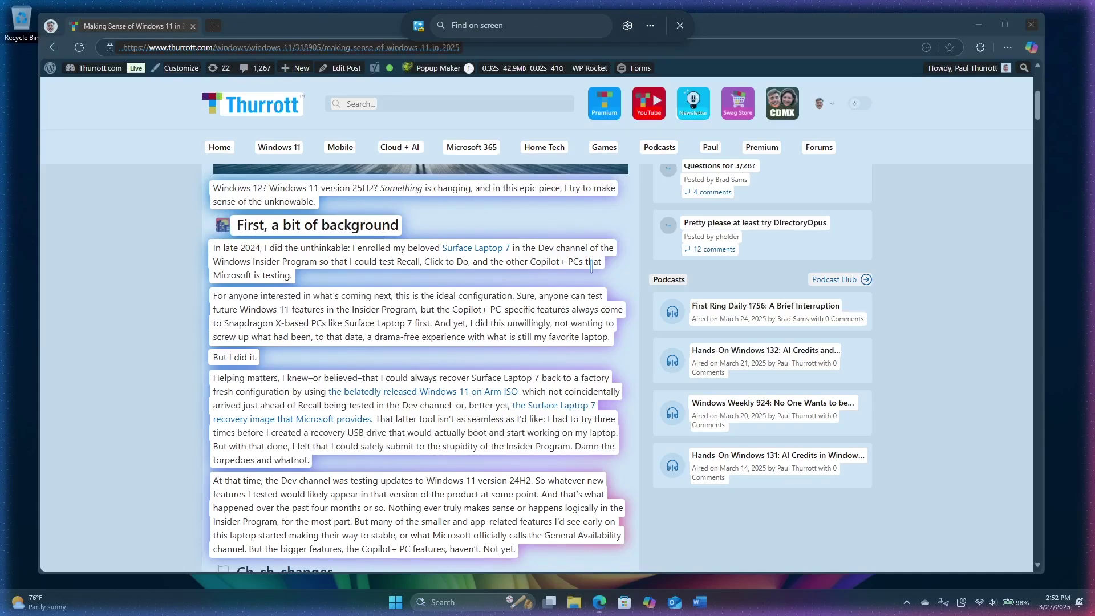
click(589, 269)
click(649, 27)
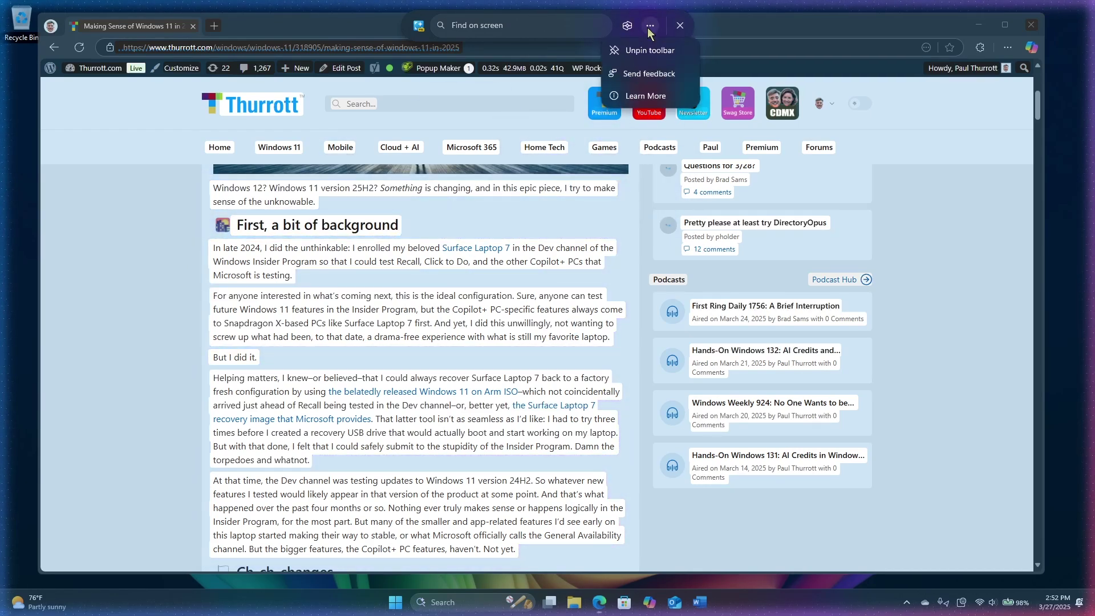
click(628, 27)
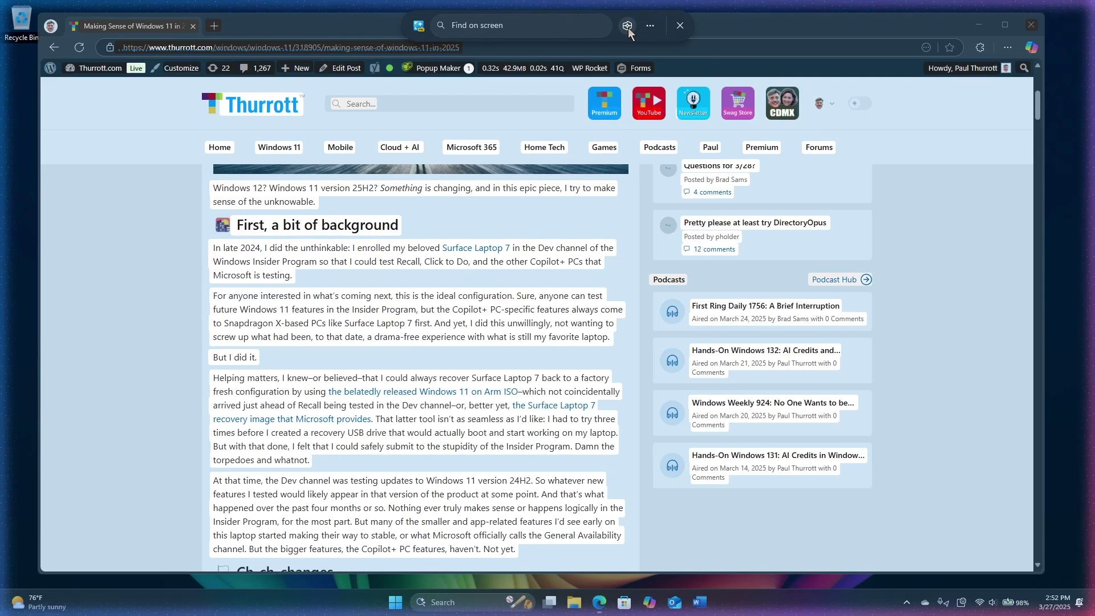
click(520, 25)
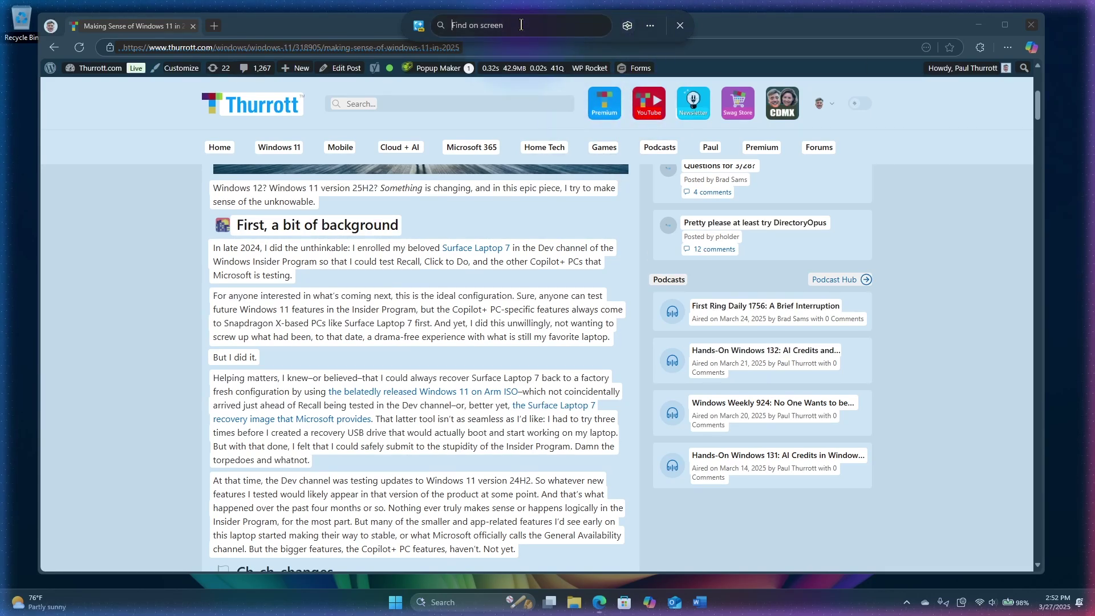
text(fir)
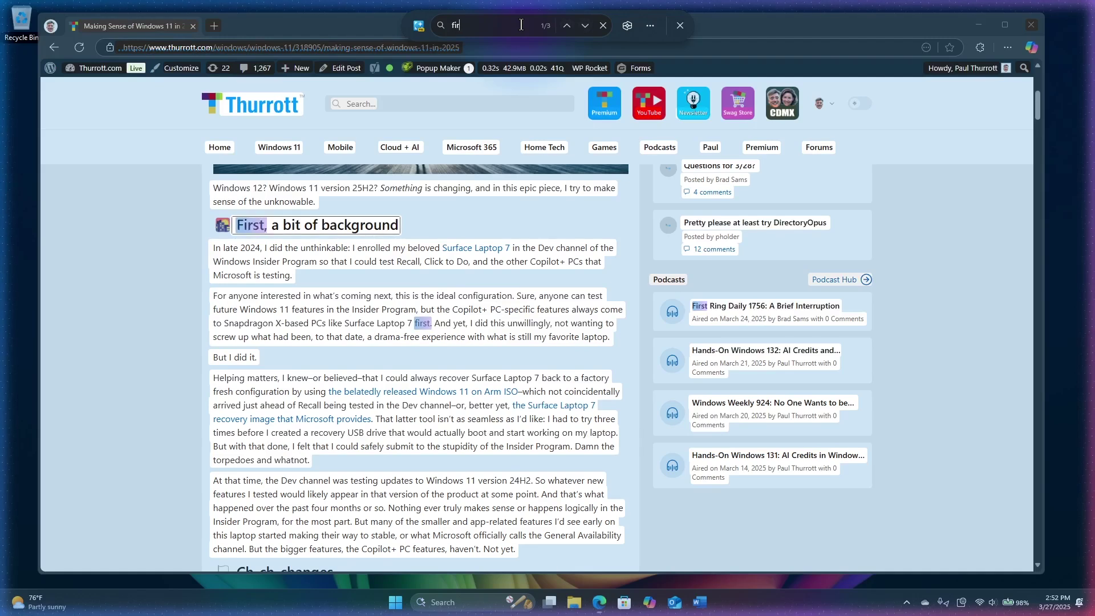
text(st)
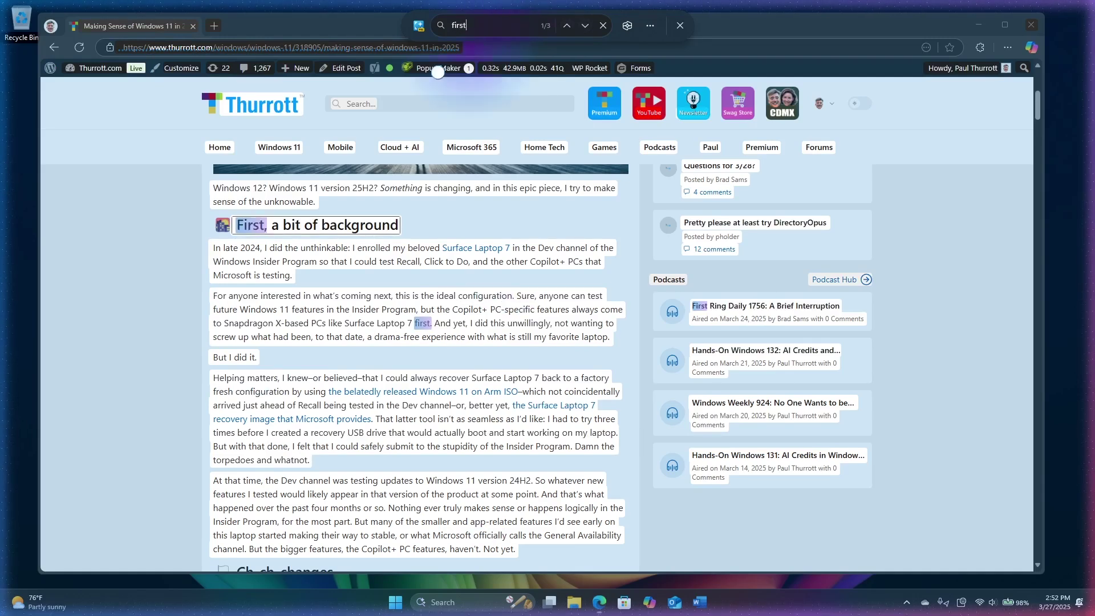
Summarize the background paragraph with Copilot in Click to Do, stop generation, and close the summary.
right_click(469, 309)
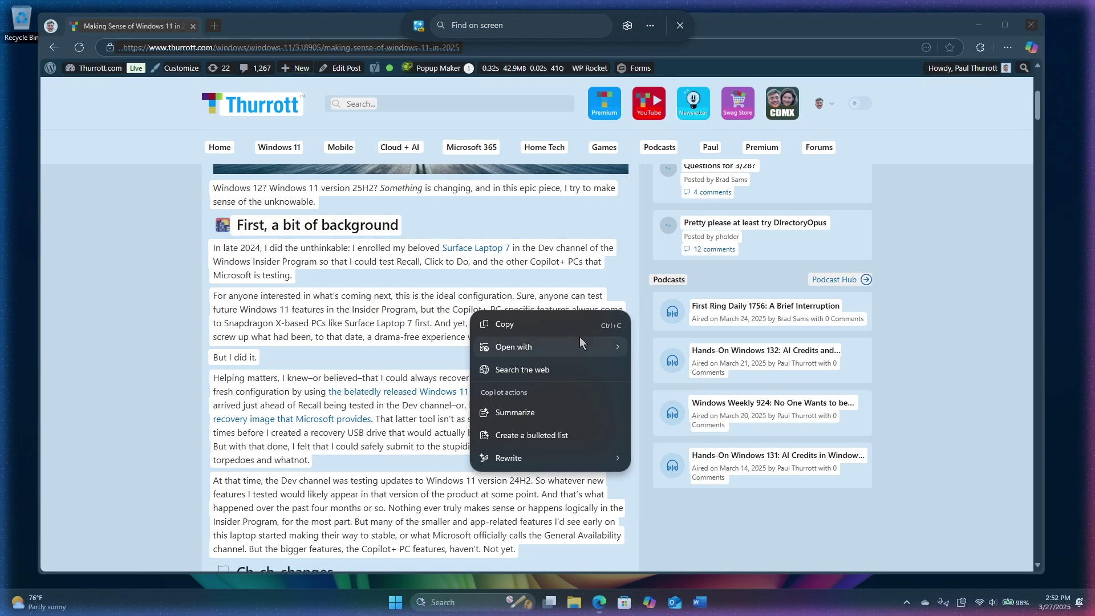
mouse_move(580, 350)
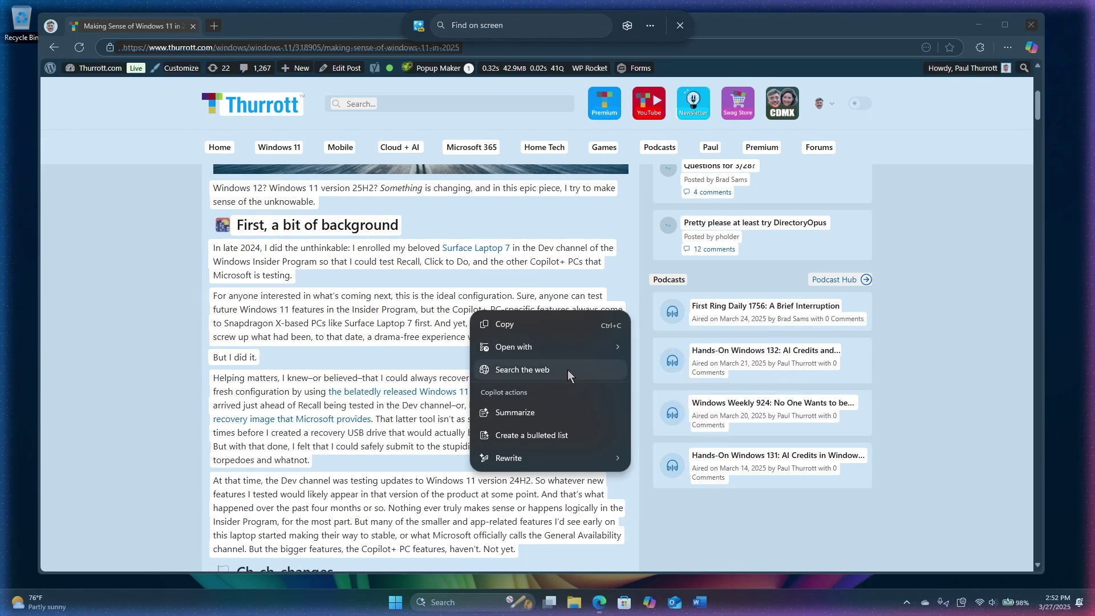
click(573, 412)
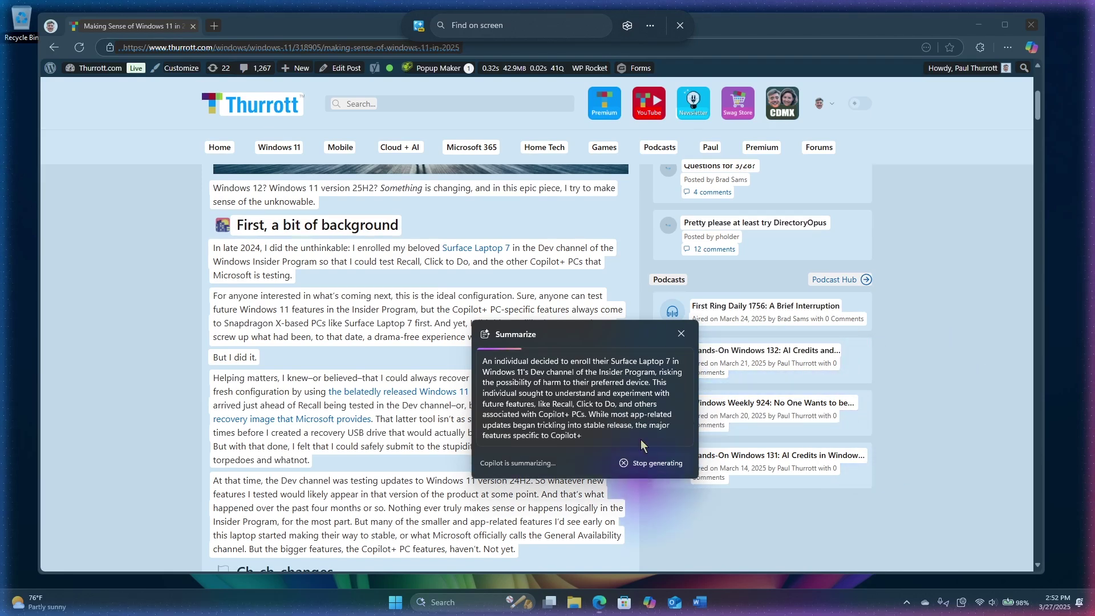
click(642, 475)
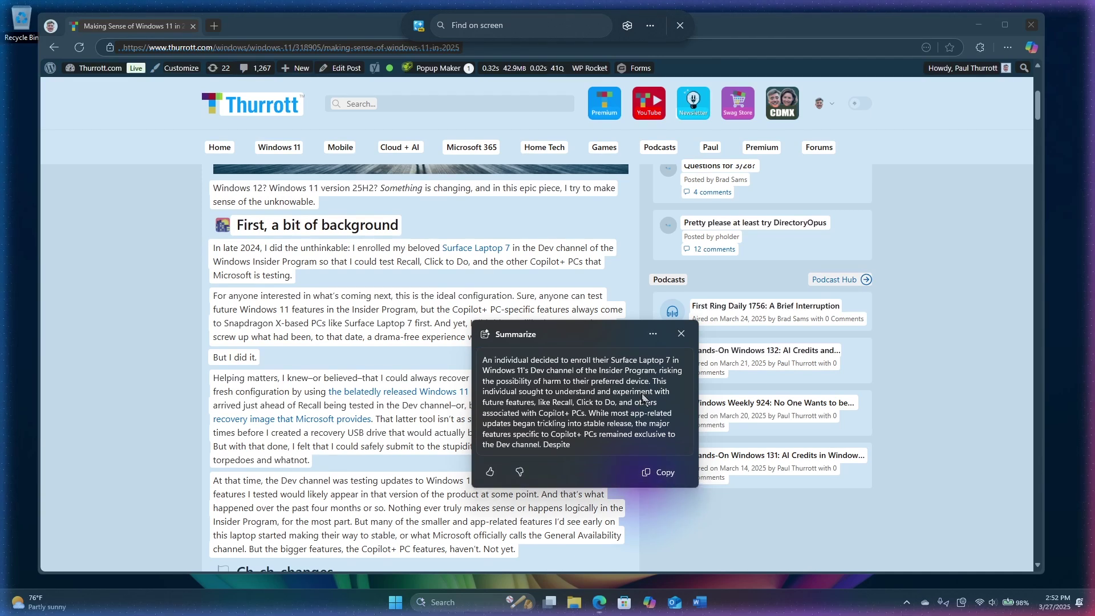
click(688, 328)
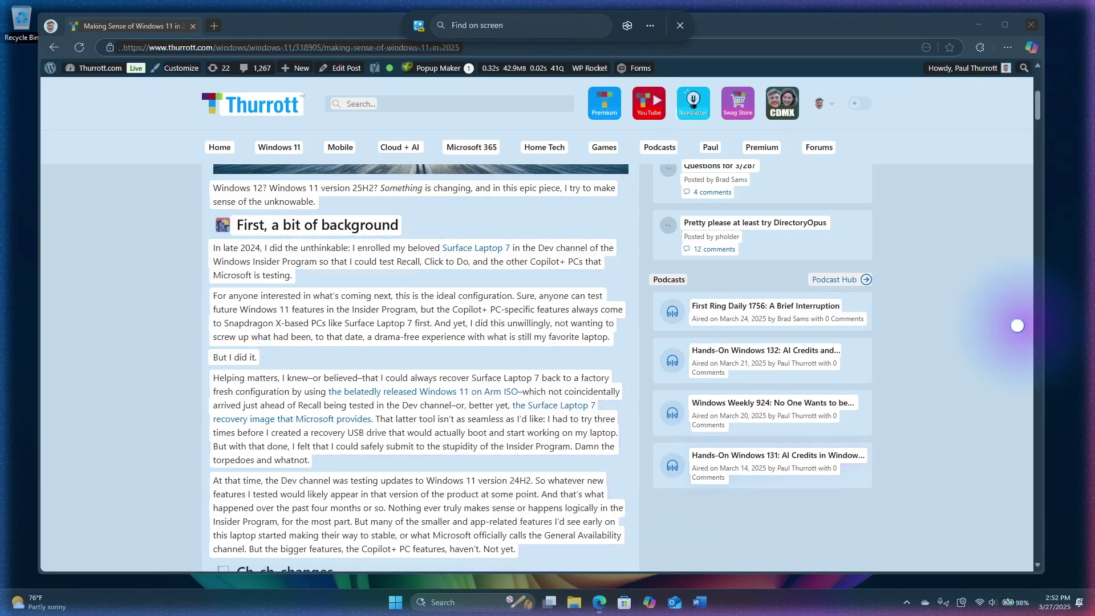
Go to Settings > Apps > Actions and expand Paint and Photos to show their actions.
scroll(509, 306, up, 6)
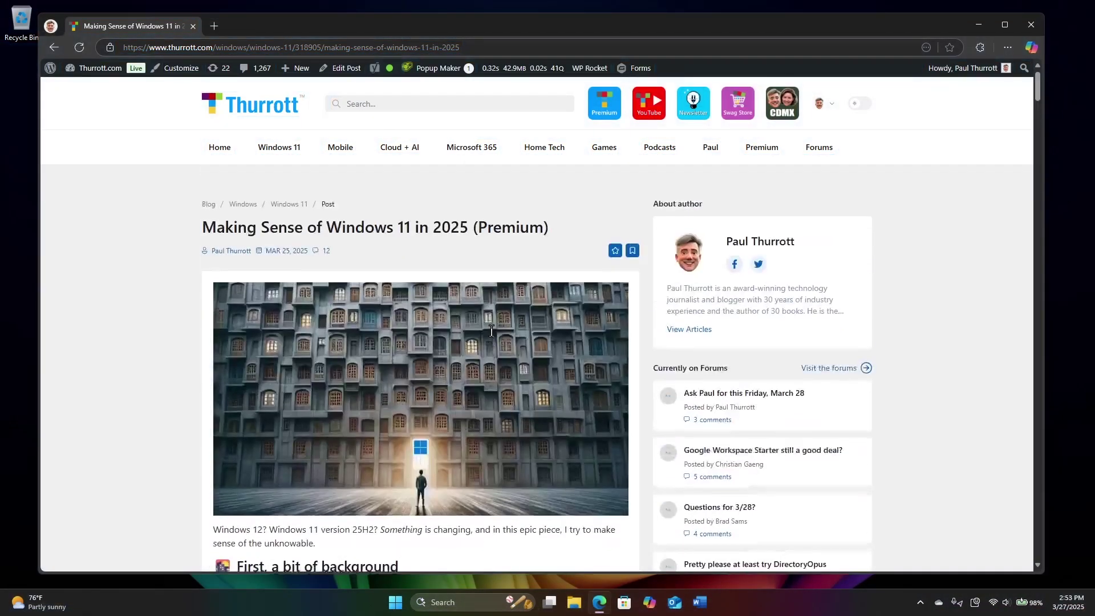
scroll(509, 306, down, 1)
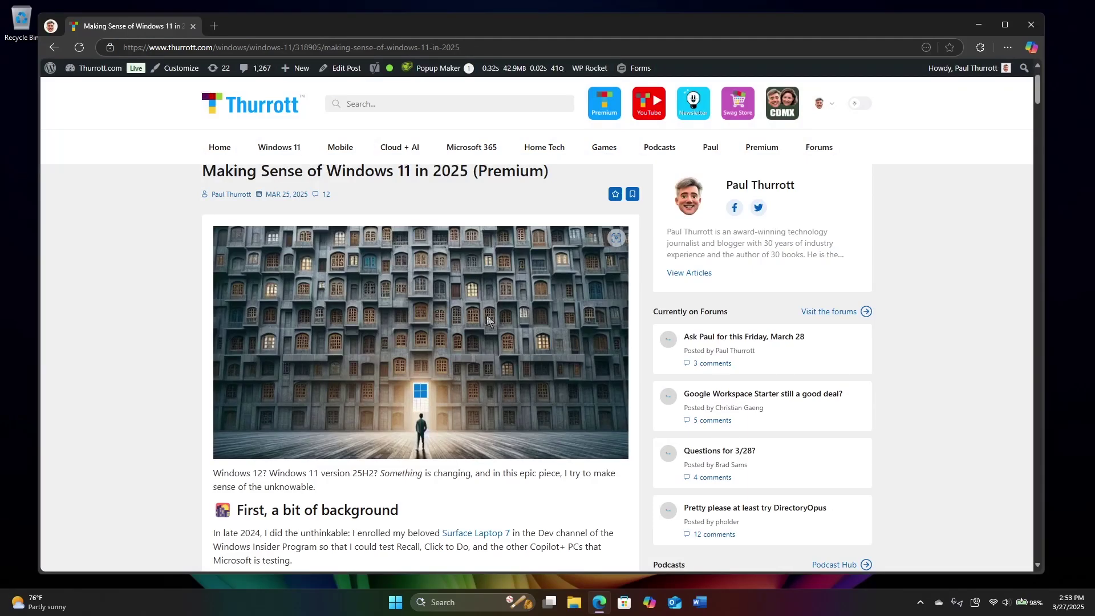
key(super+i)
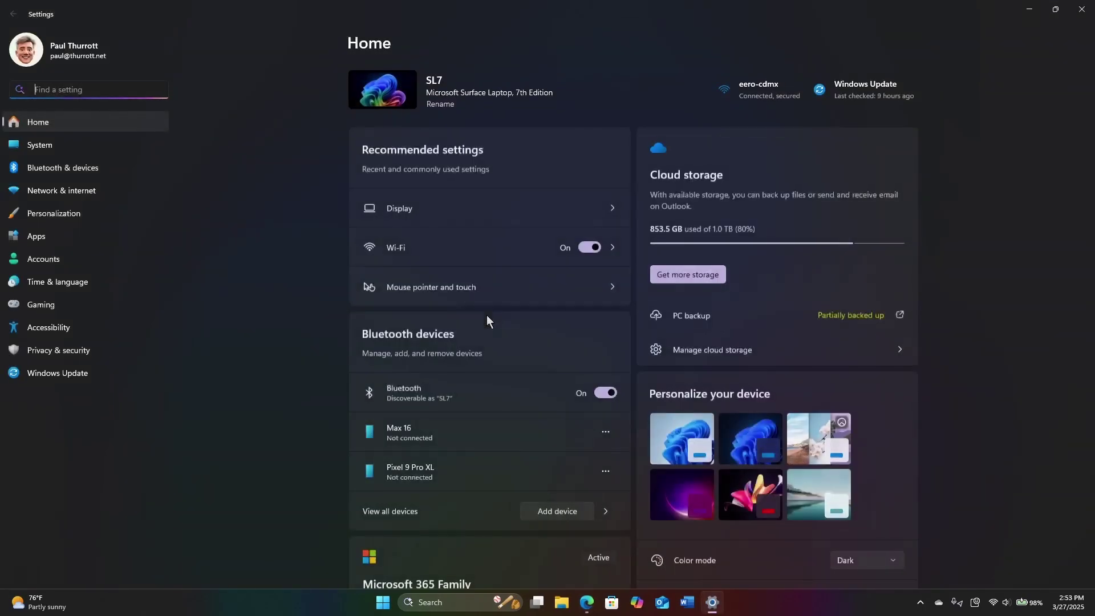
click(67, 235)
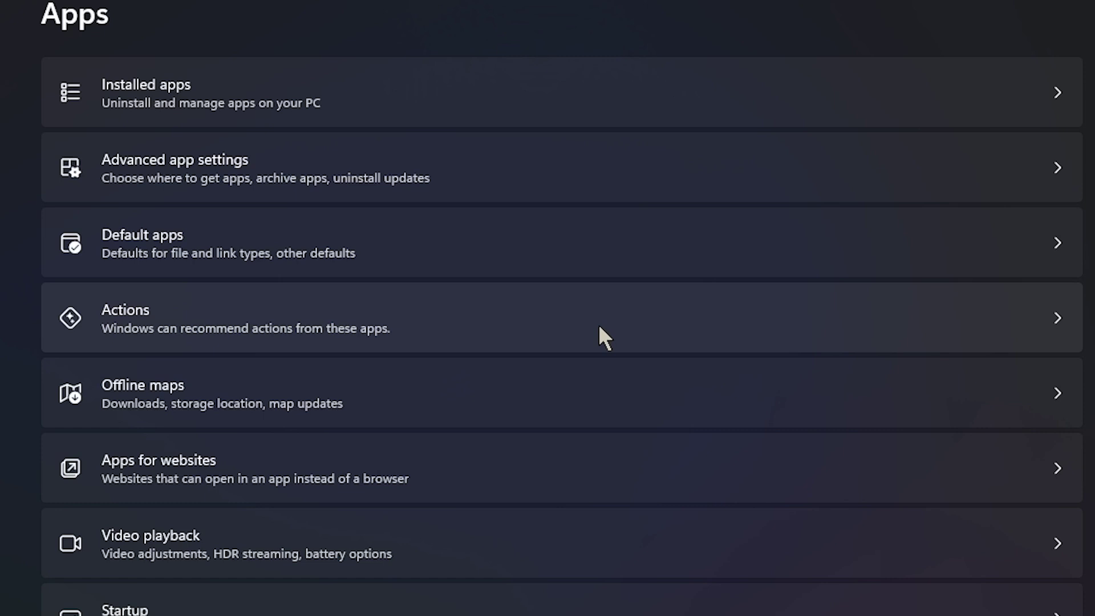
click(599, 326)
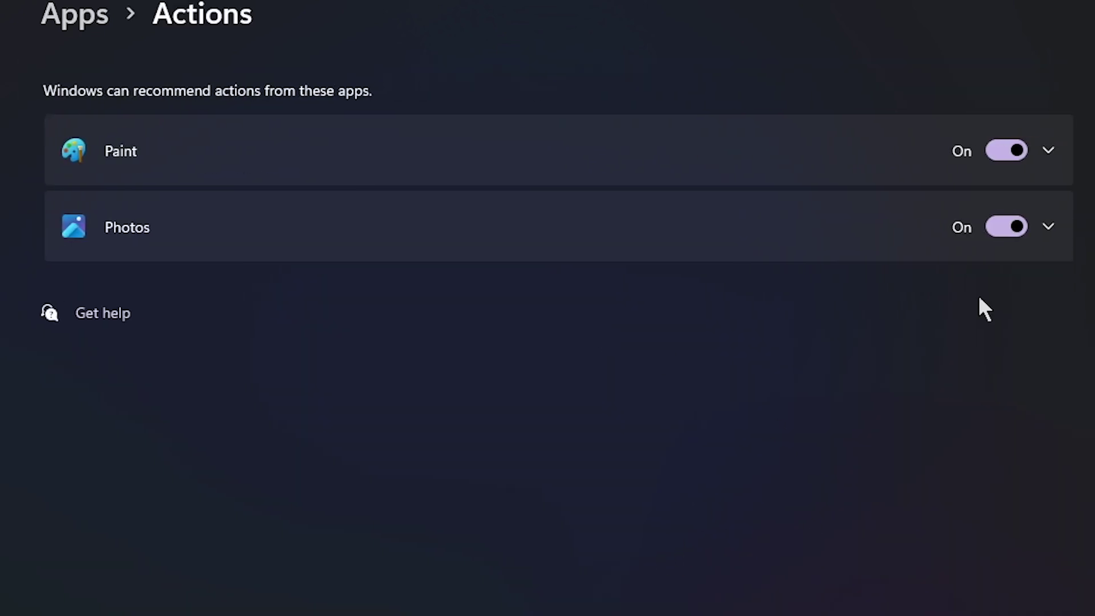
click(1049, 154)
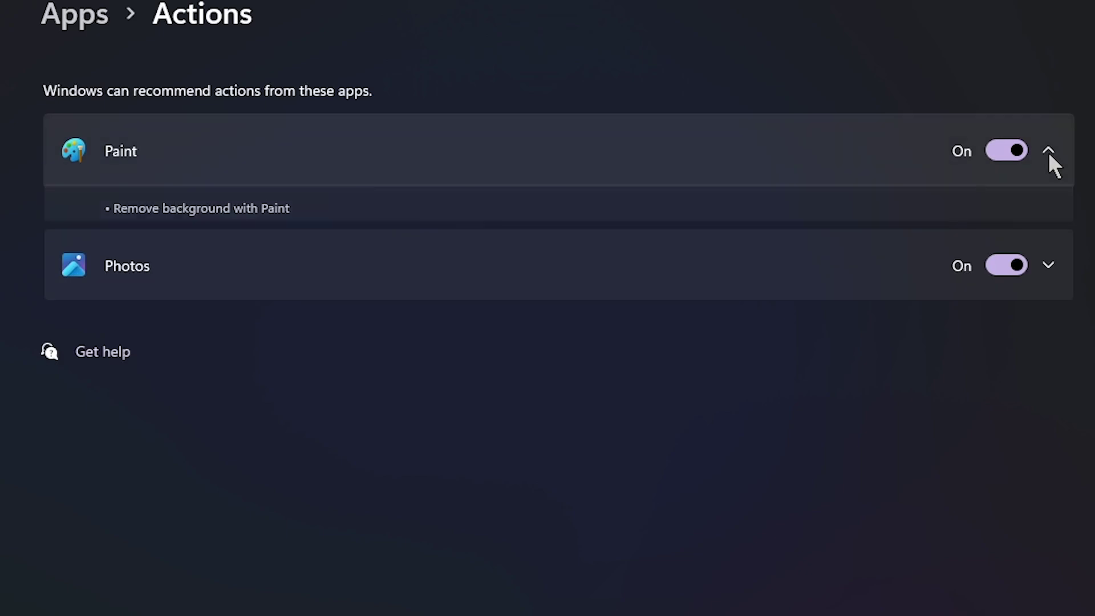
click(1048, 264)
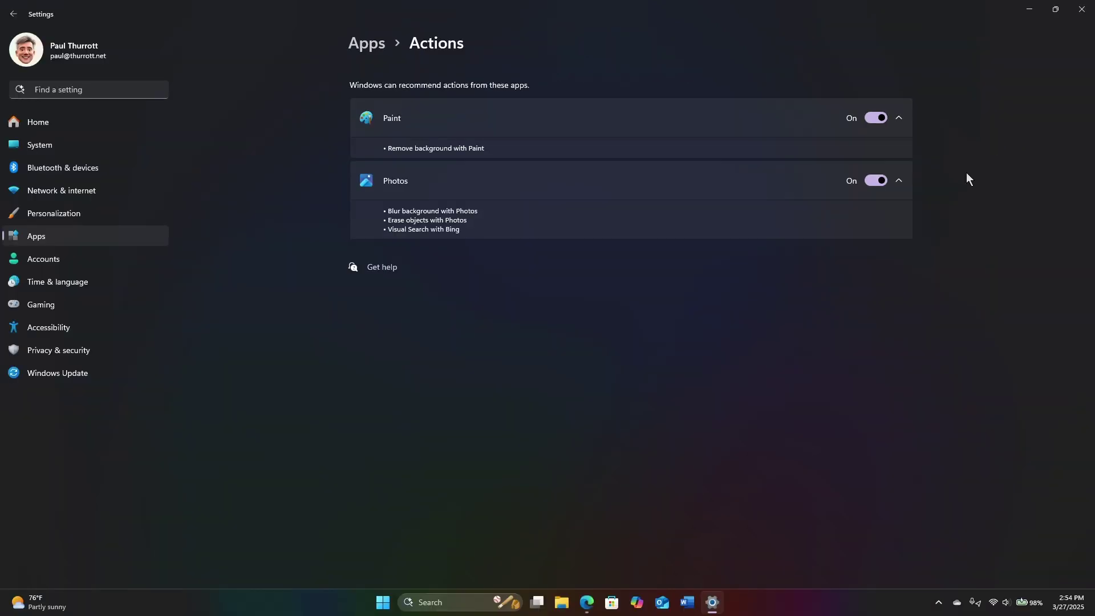
Close Settings, launch Paint with a blank canvas, and open the Copilot Cocreator panel.
click(1082, 9)
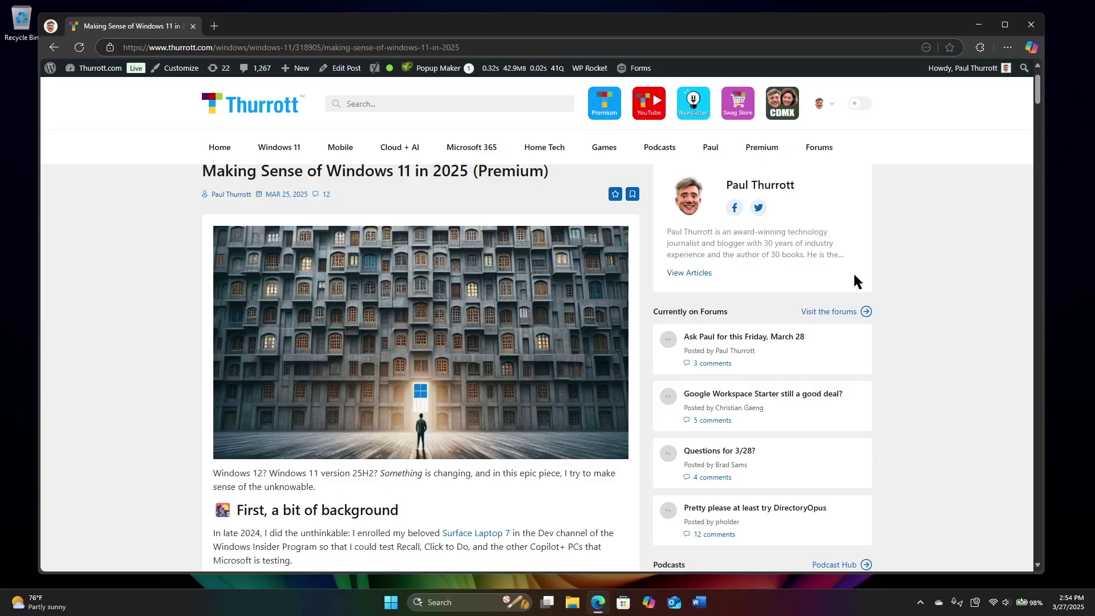
key(super)
text(paint)
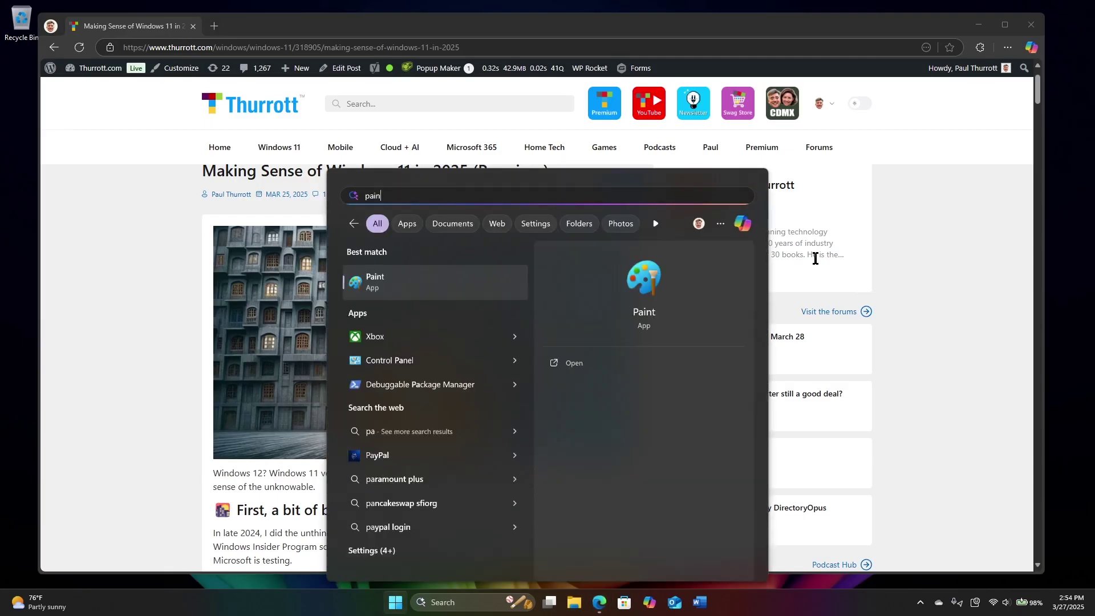
key(Return)
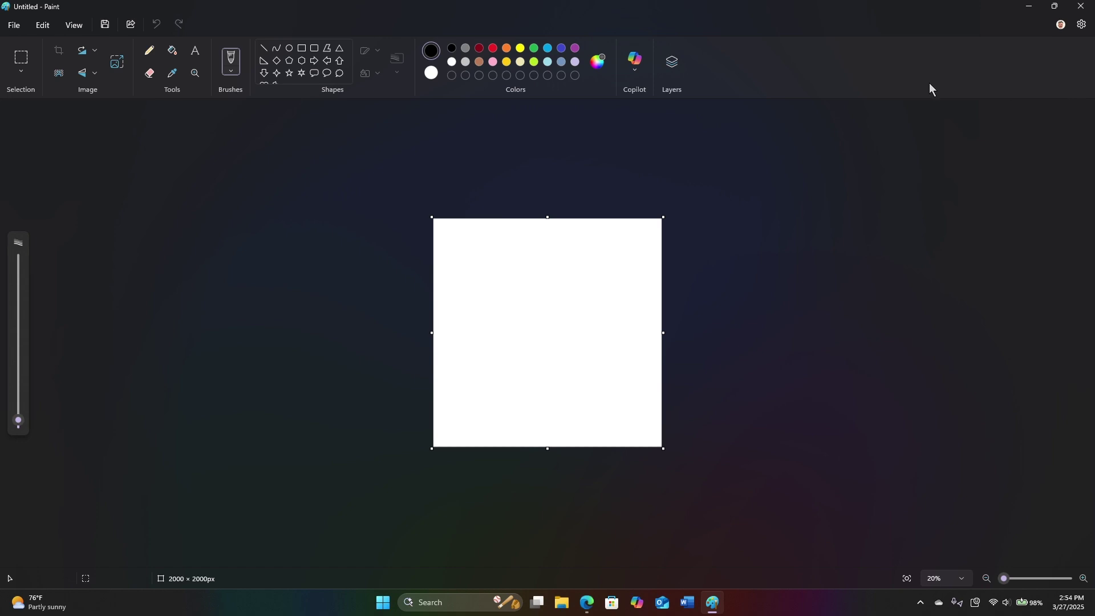
click(642, 69)
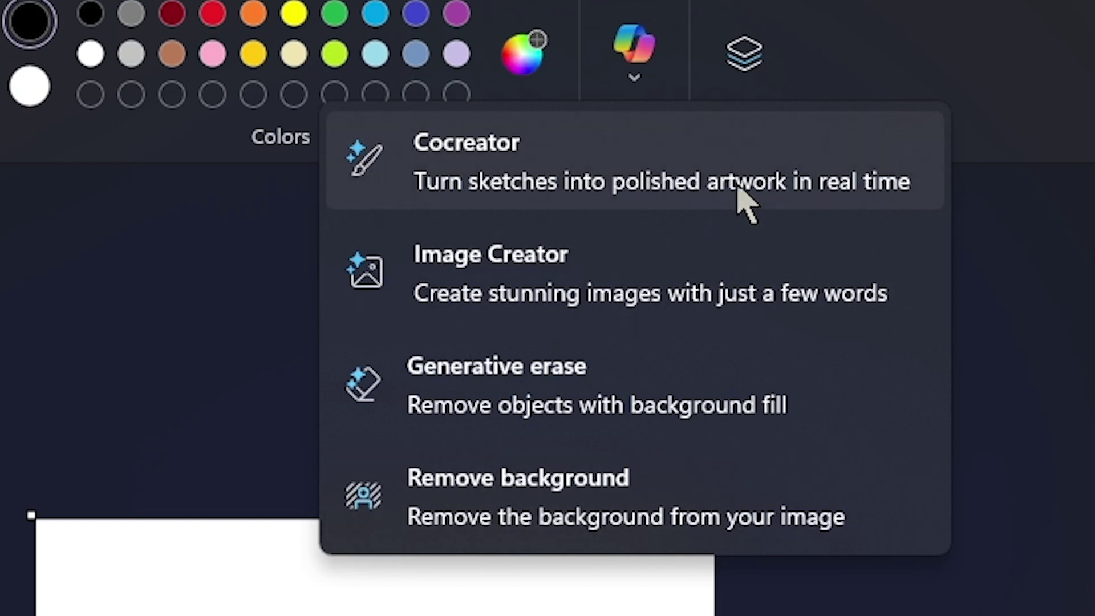
click(751, 170)
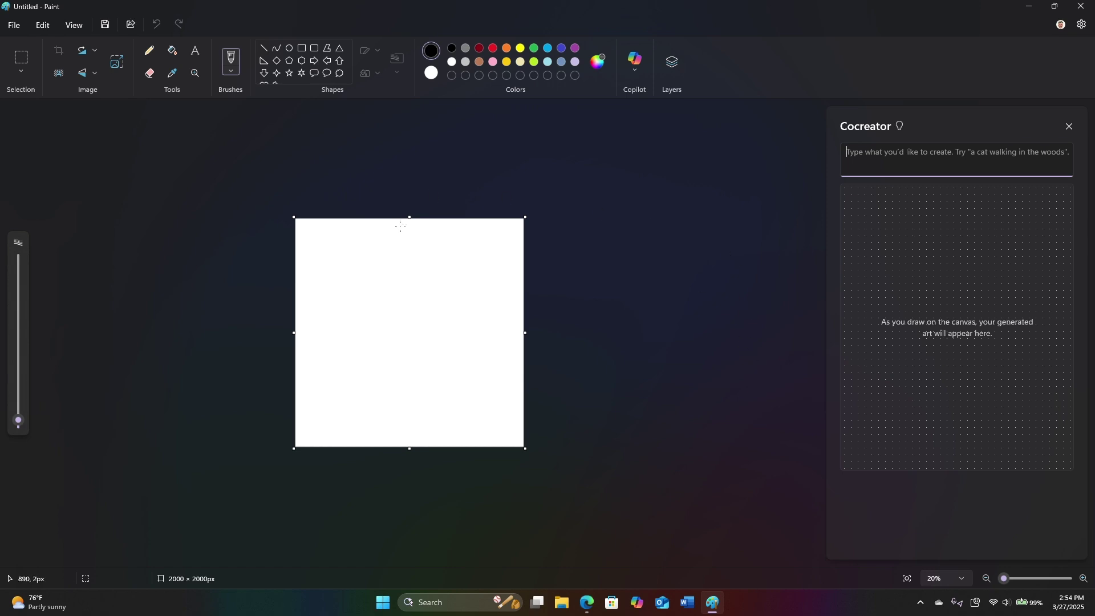
Open the IMG_1043 sunset photo and resize it to 50%.
key(ctrl+o)
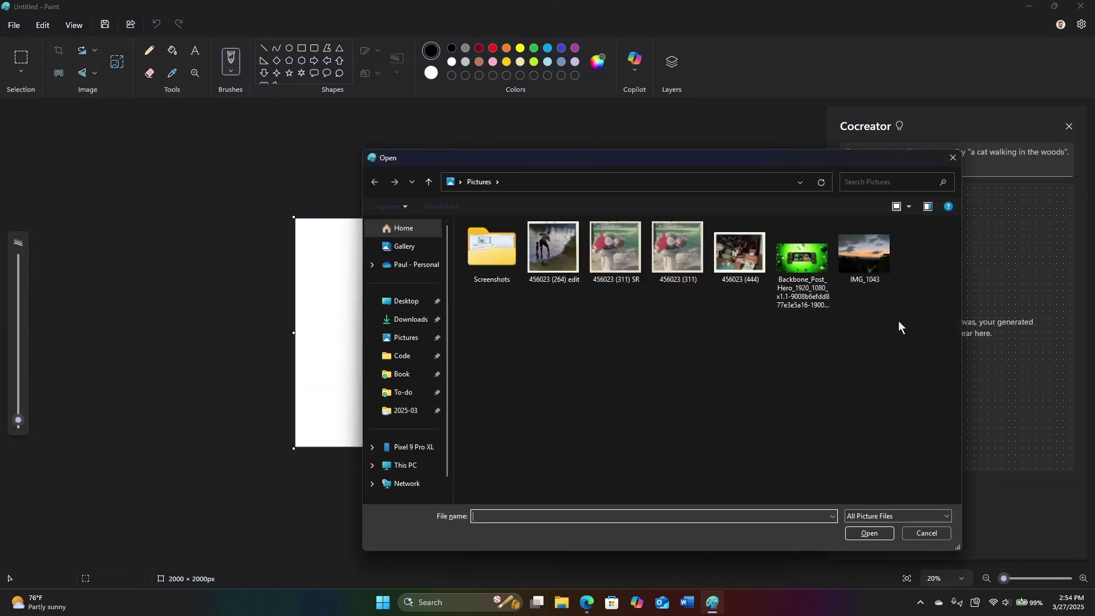
double_click(862, 254)
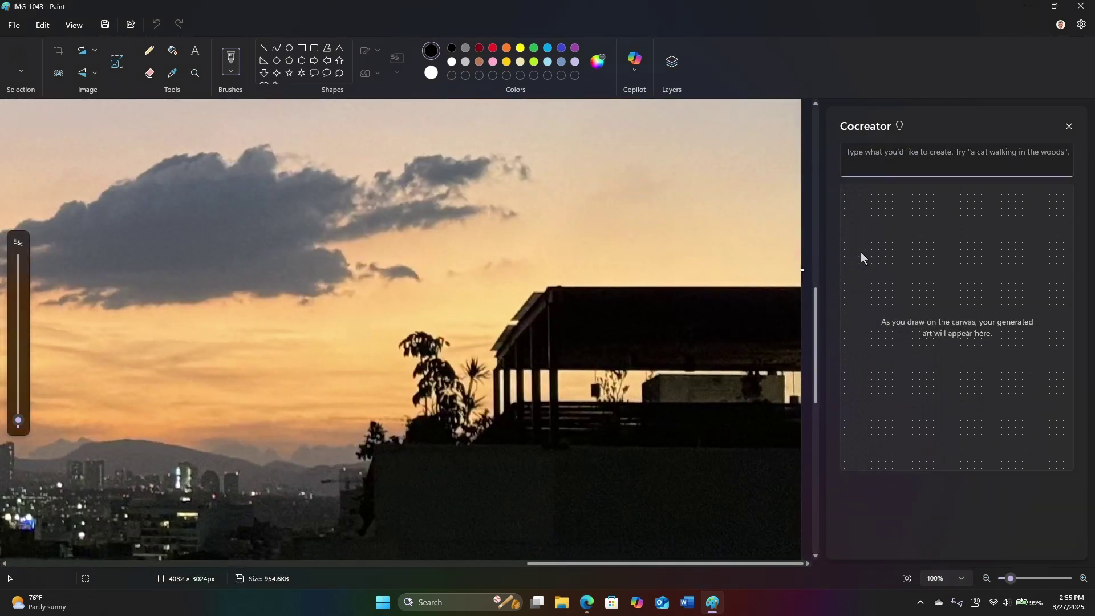
key(ctrl+w)
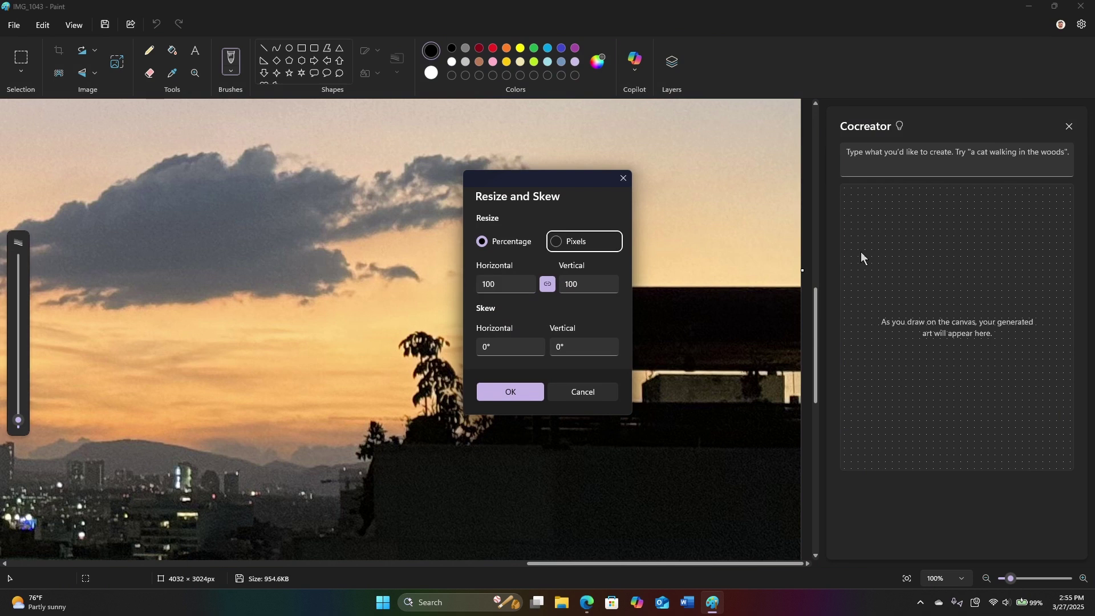
key(Tab)
text(50)
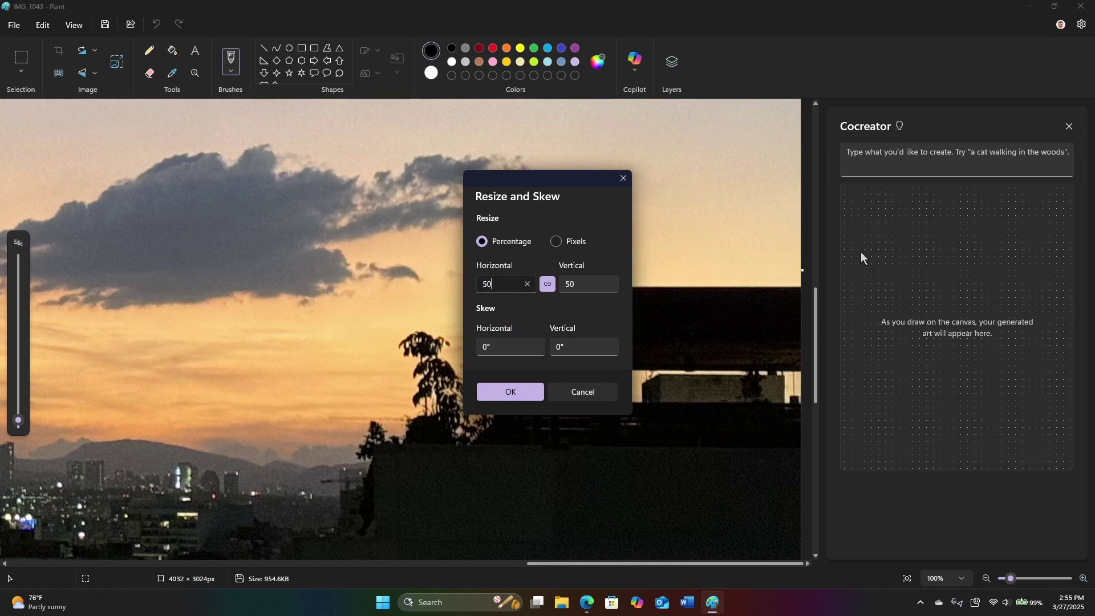
key(Return)
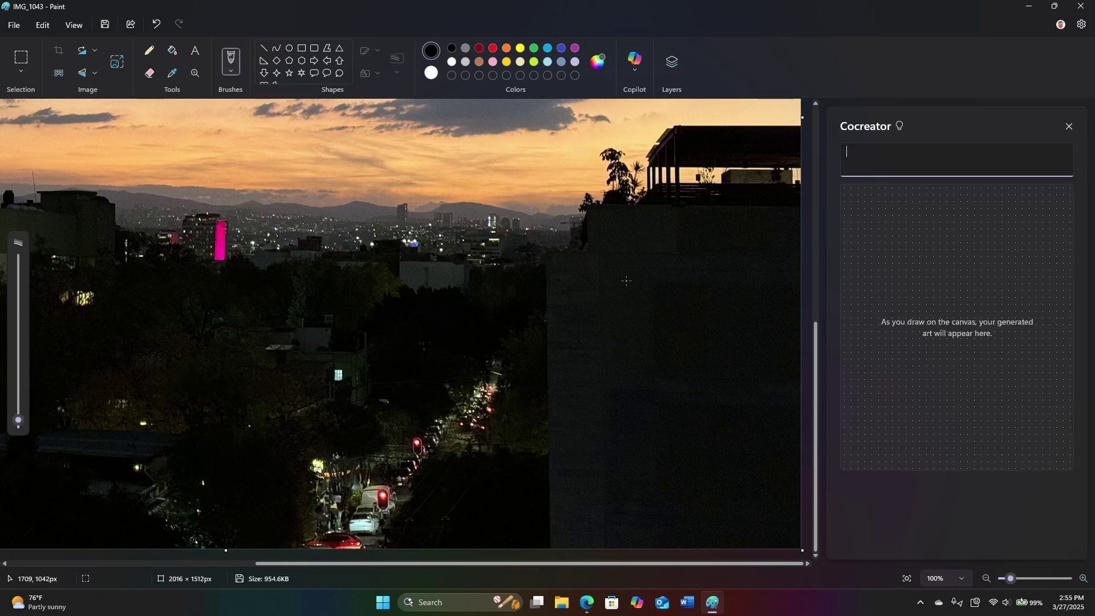
Check Image Properties, then resize again to 80%, giving 1612 × 1209 pixels.
scroll(626, 281, down, 3)
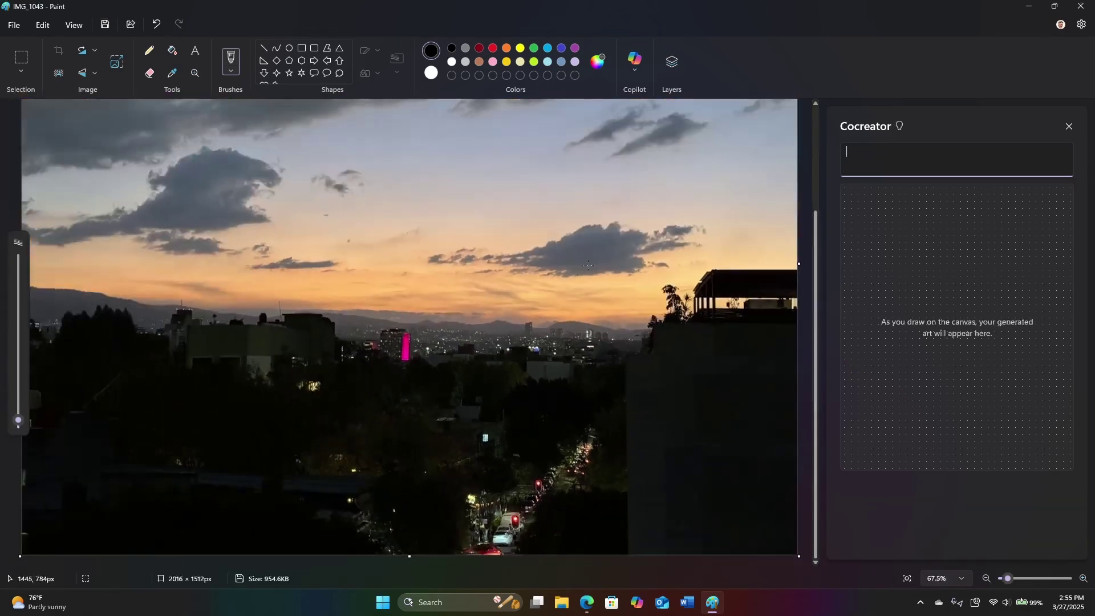
scroll(588, 266, down, 3)
key(ctrl+e)
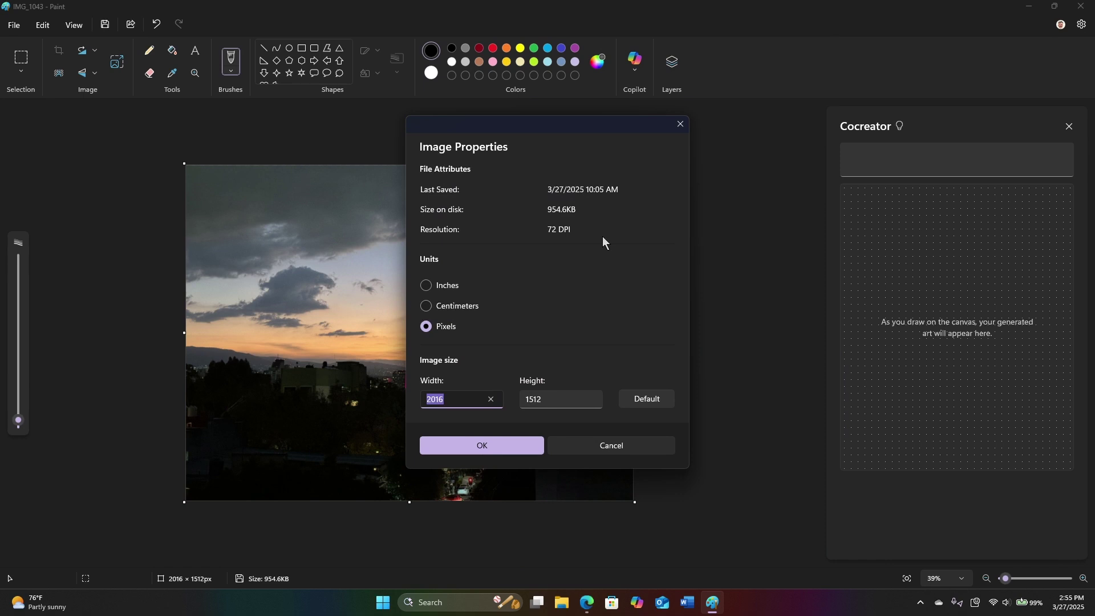
key(Escape)
key(ctrl+w)
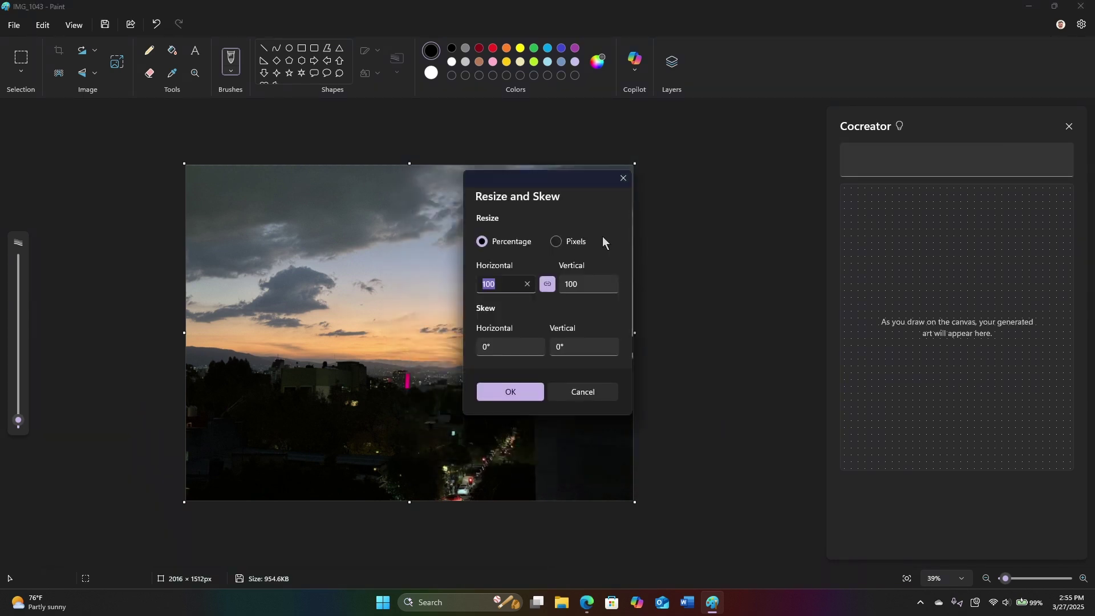
text(80)
key(Tab)
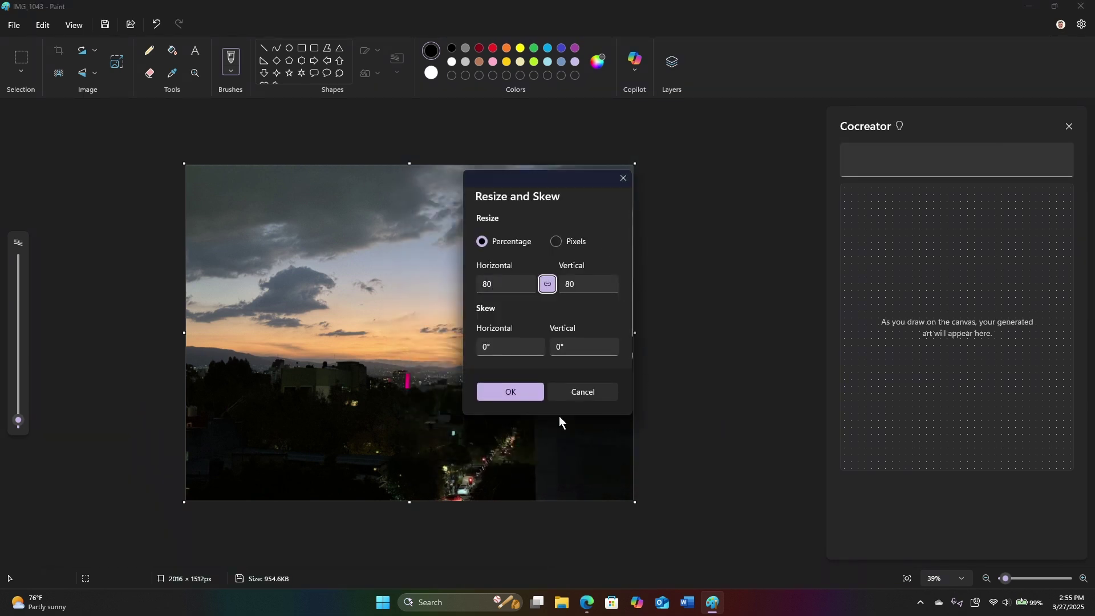
click(534, 392)
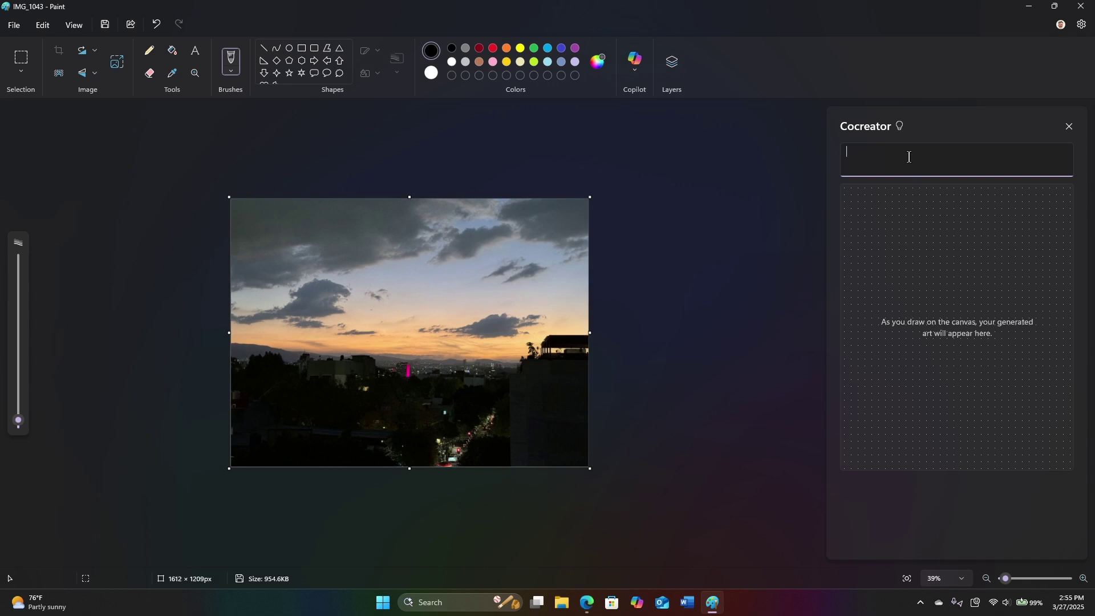
Generate 'add a lot of colorful balloons' art with Cocreator and apply it to the canvas.
text(add a lot of colorful ballooms)
key(BackSpace)
key(BackSpace)
text(ns)
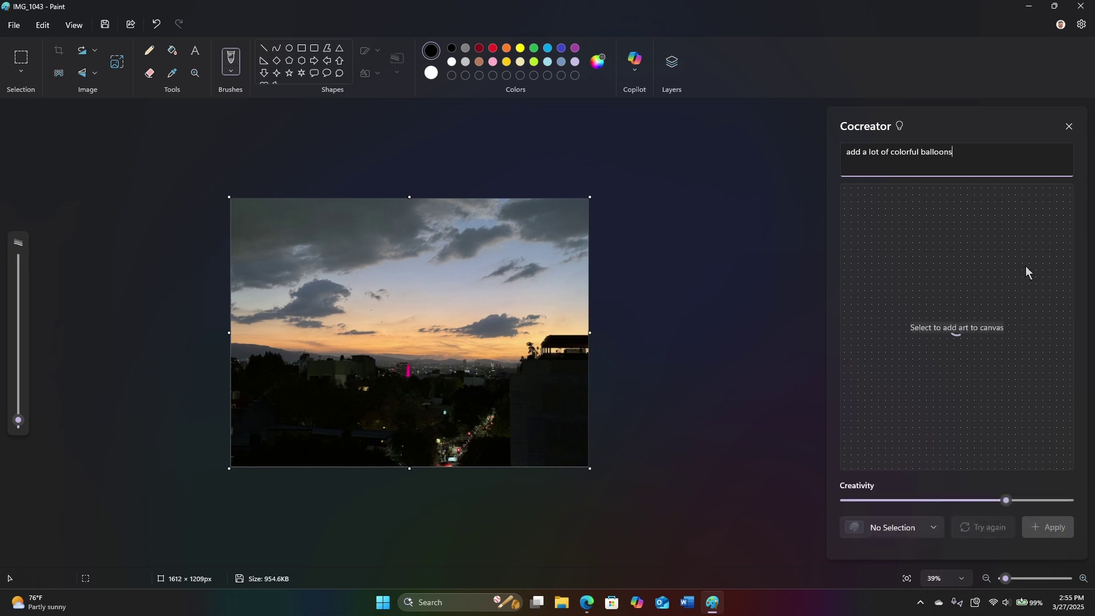
click(942, 227)
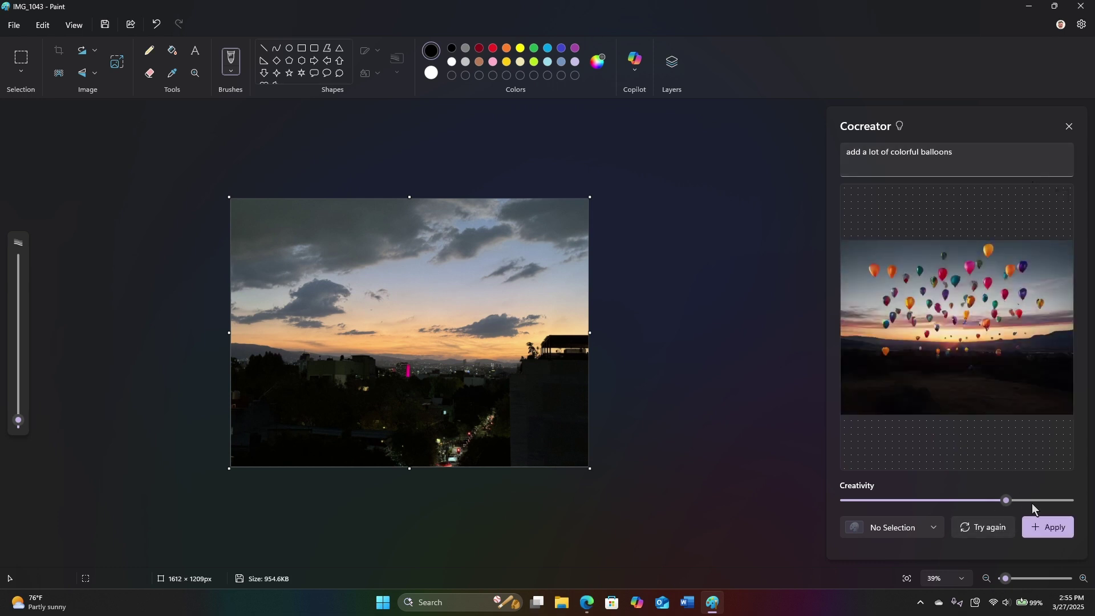
click(1046, 526)
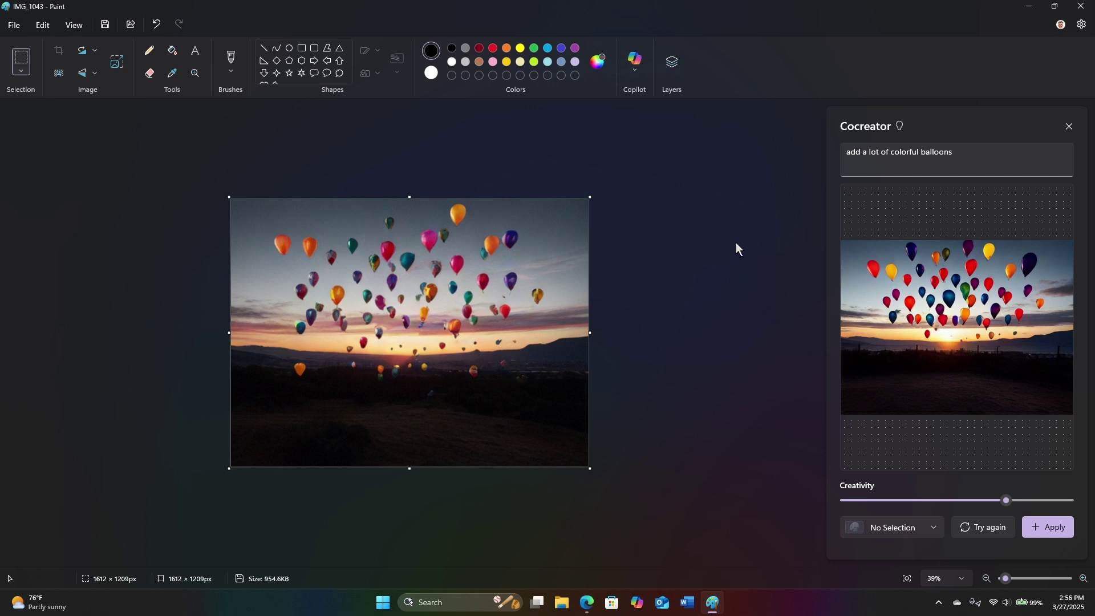
Close Cocreator and quit Paint without saving.
click(1070, 126)
click(1081, 7)
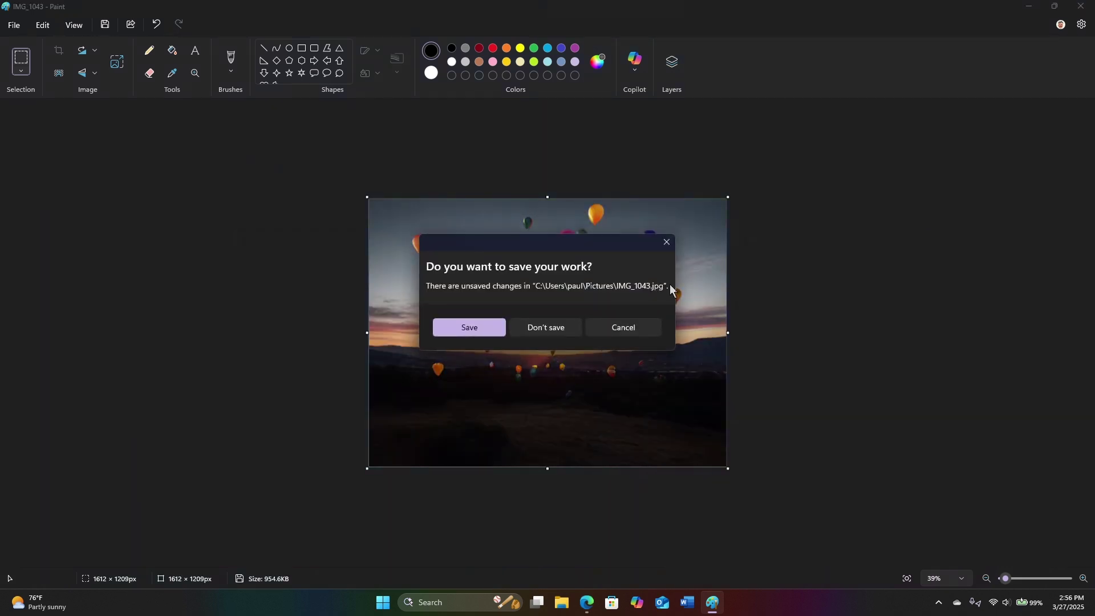
click(545, 330)
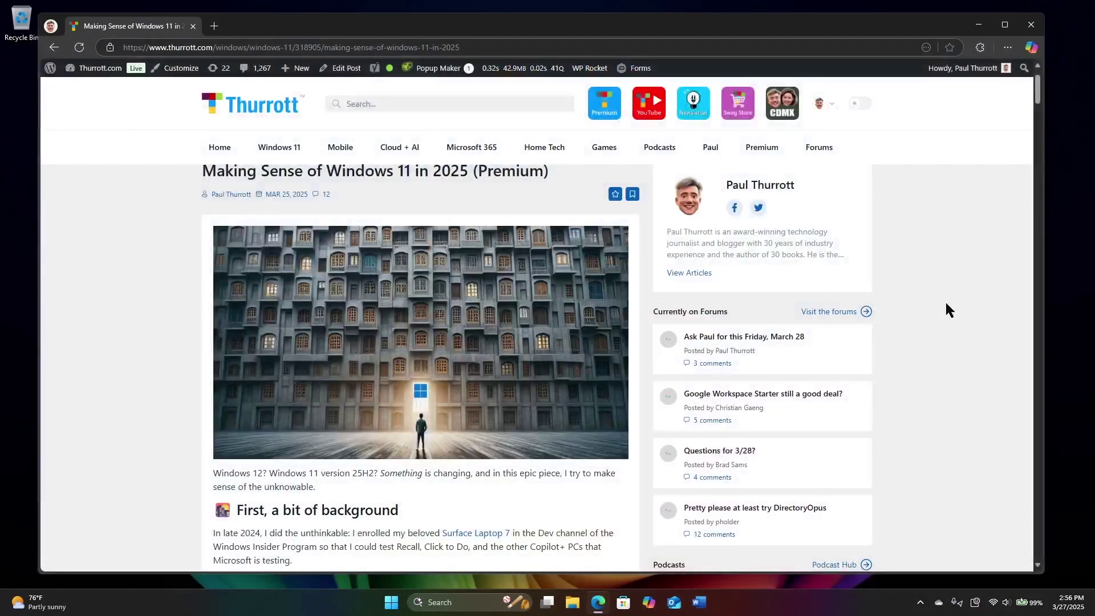
Minimize Edge and search Start for 'photos'.
click(980, 25)
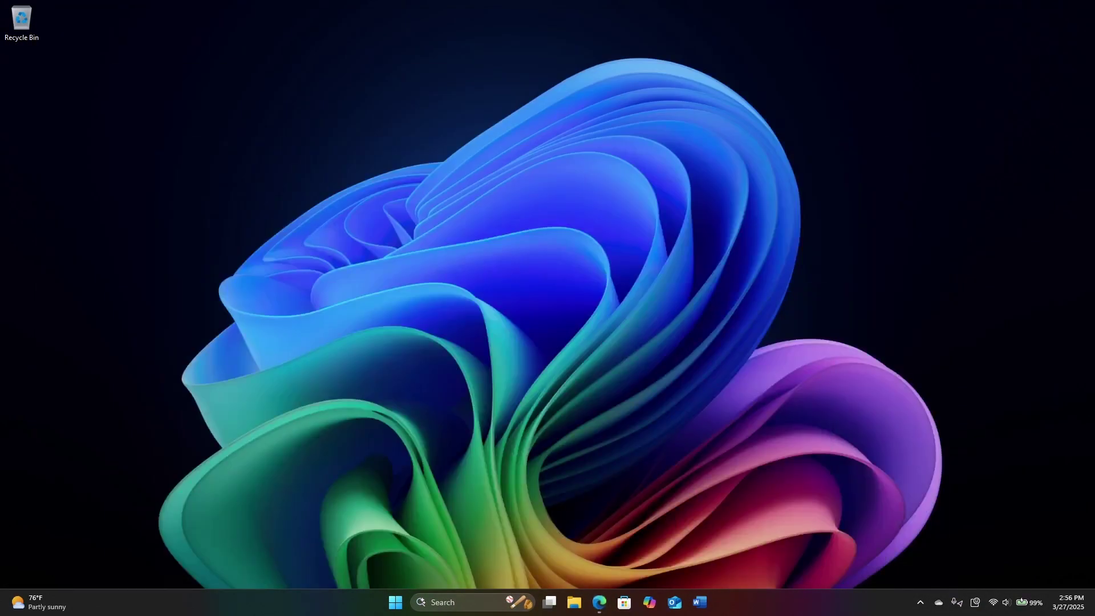
key(super)
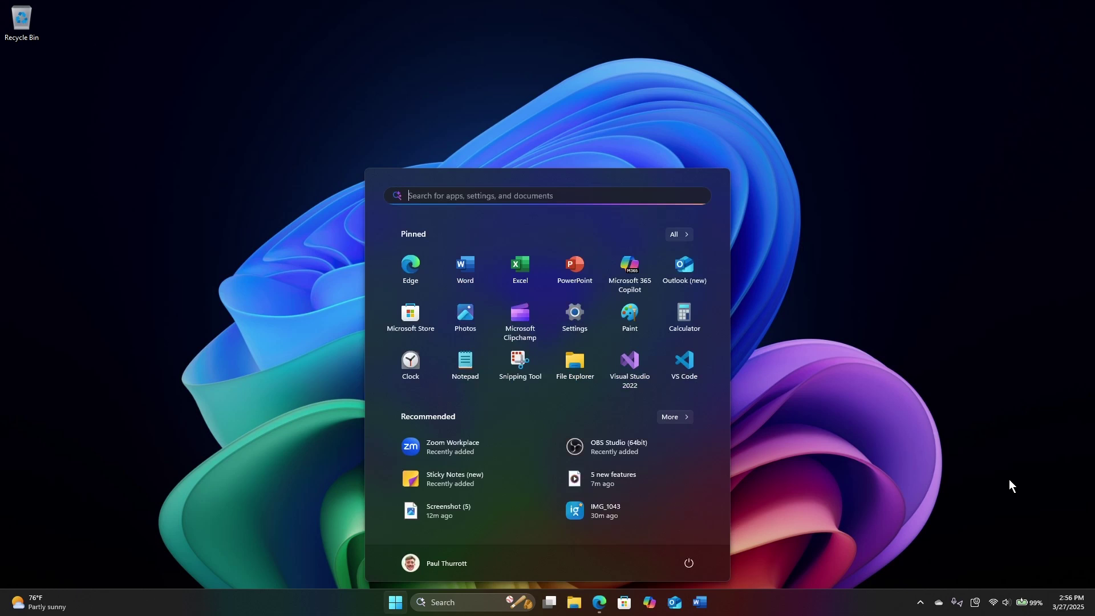
text(photos)
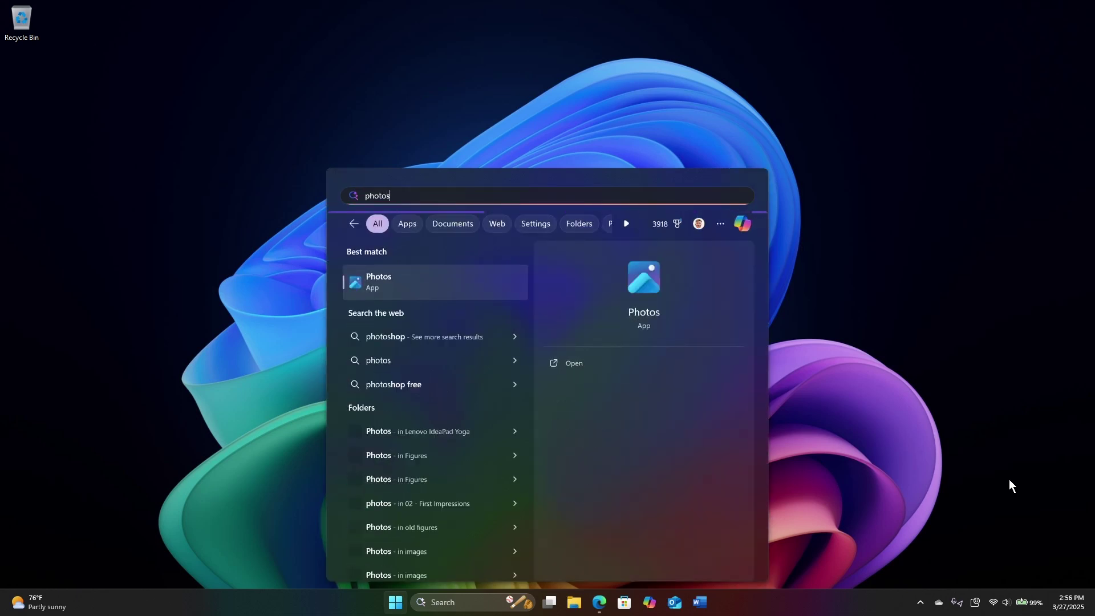
key(Return)
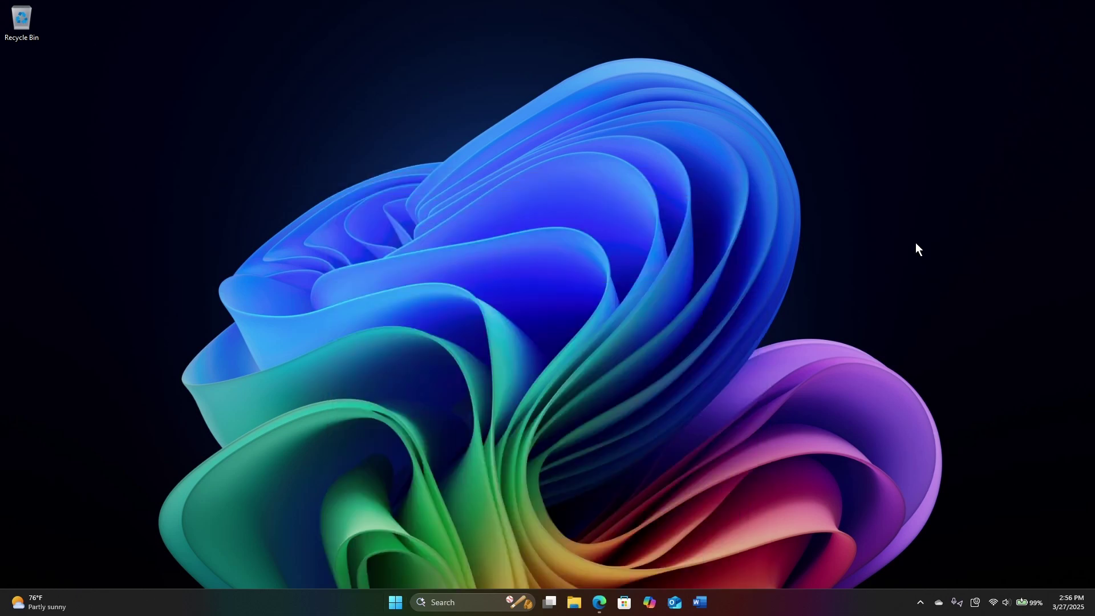
Open the Backbone controller image from Pictures in File Explorer with Photos.
key(super+e)
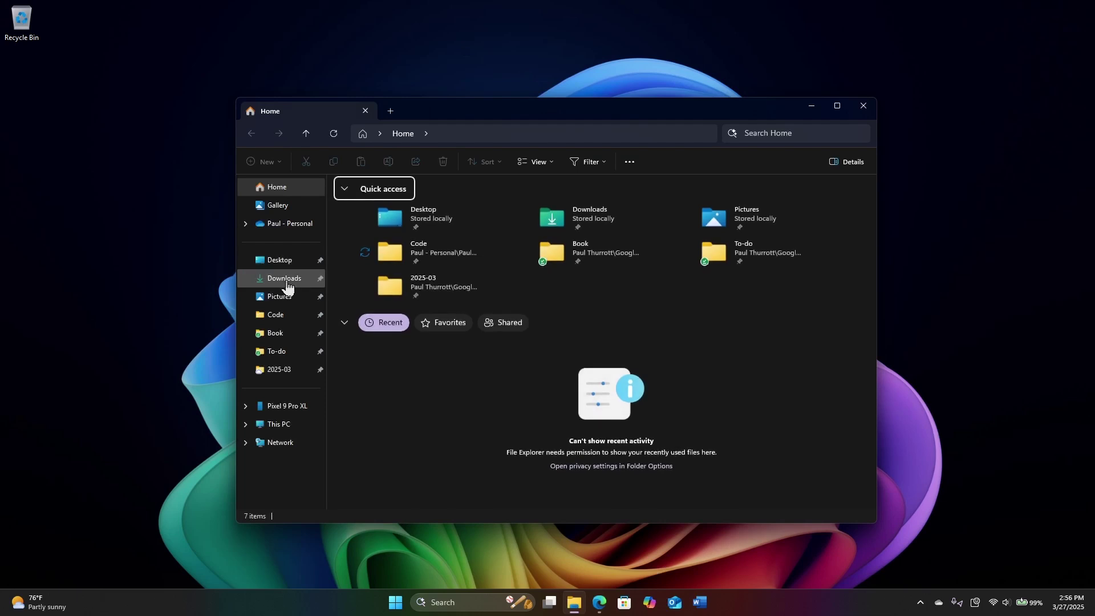
click(280, 297)
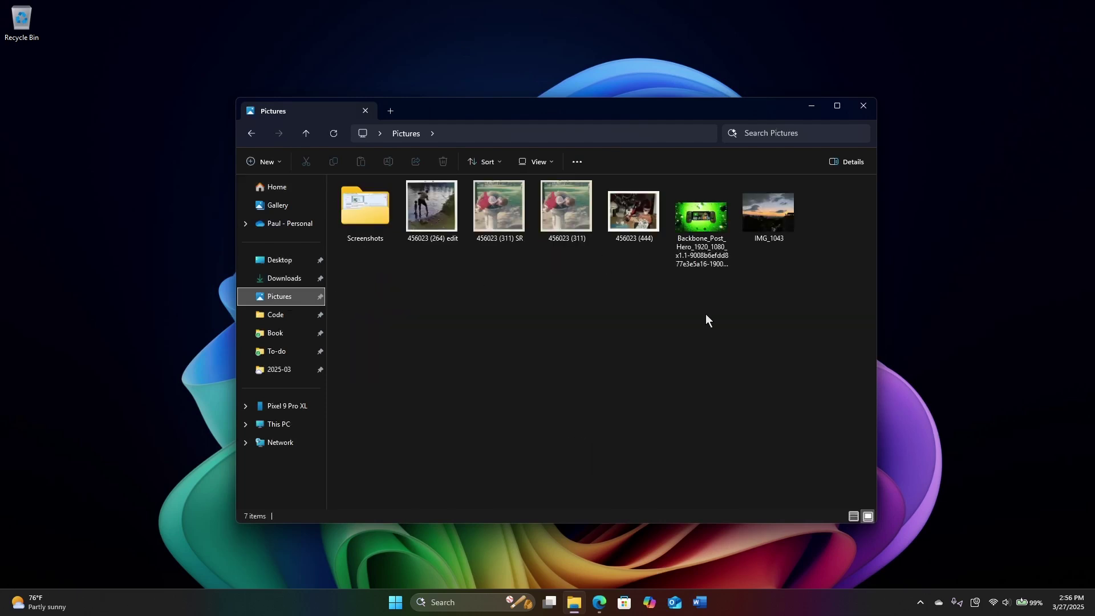
right_click(710, 222)
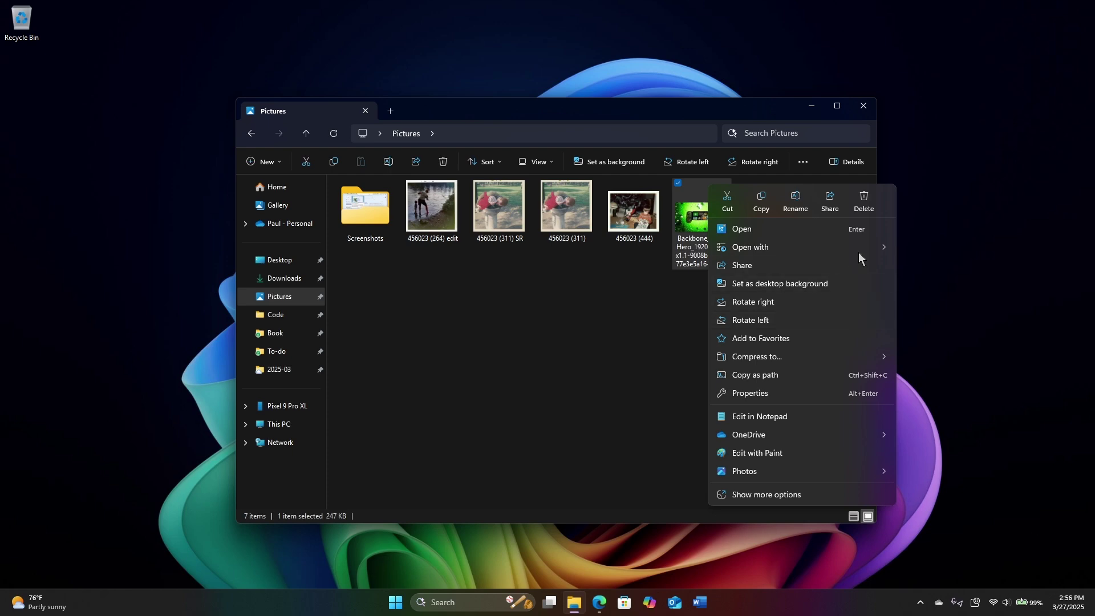
mouse_move(865, 249)
click(930, 303)
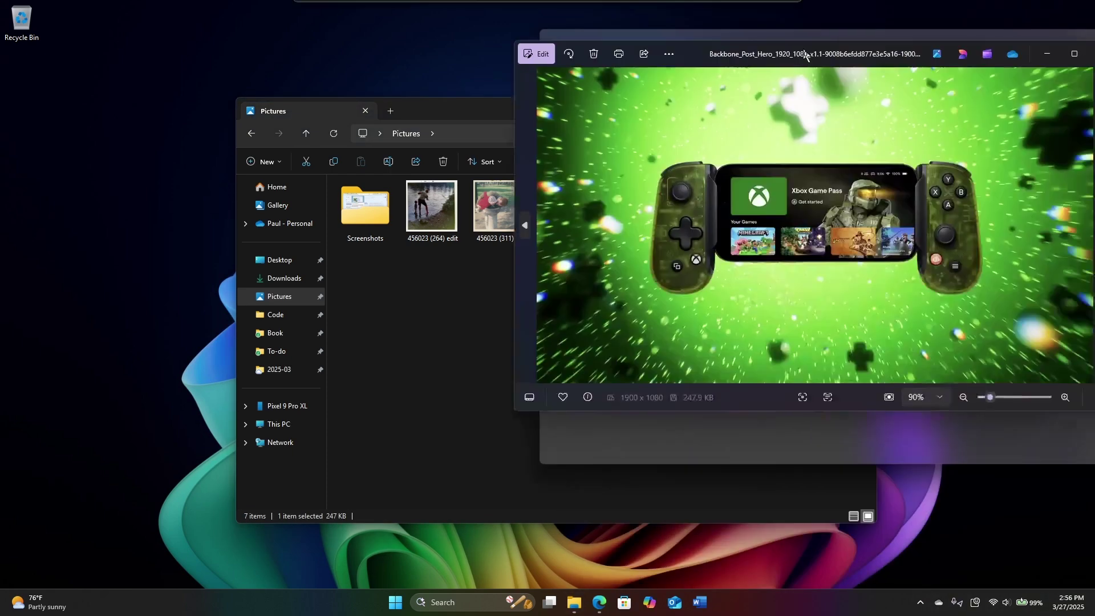
Center and enlarge the Photos window, then open the editor's Restyle image tool.
drag(794, 49, 428, 61)
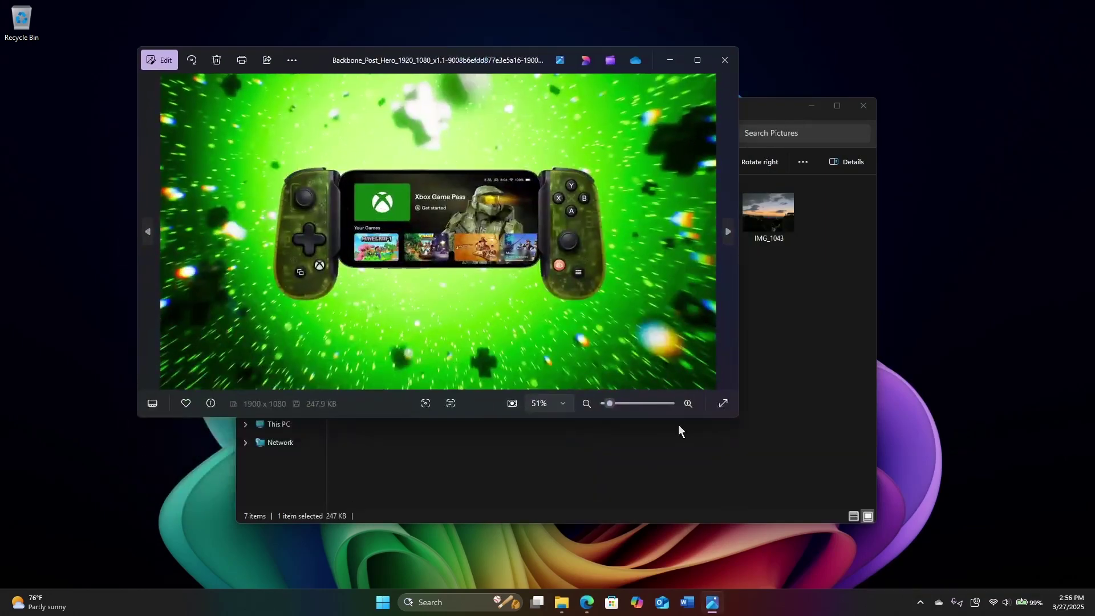
drag(735, 420, 971, 554)
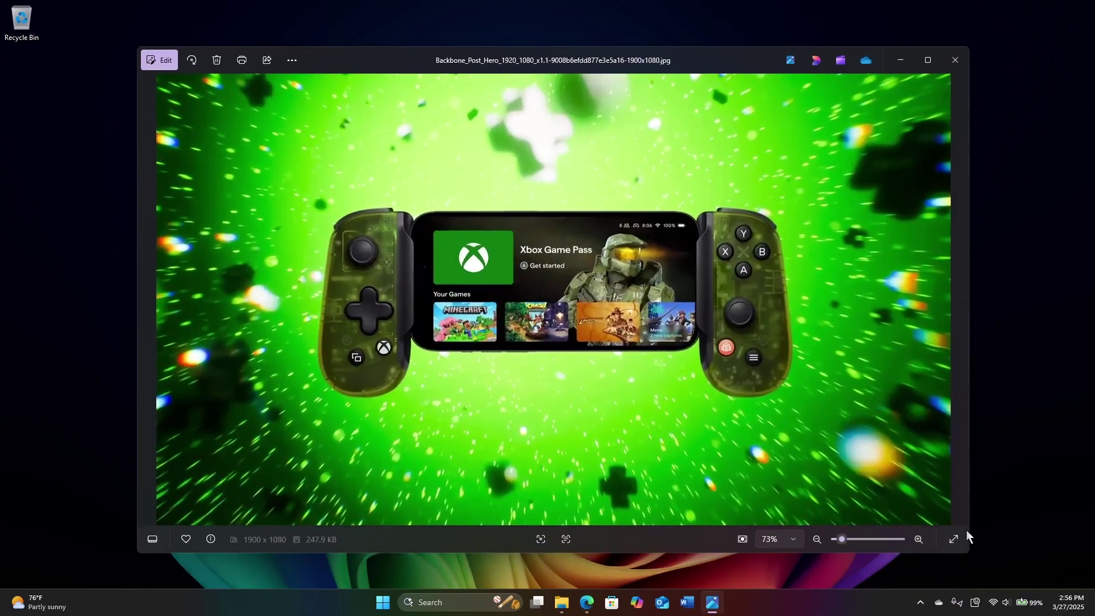
click(159, 60)
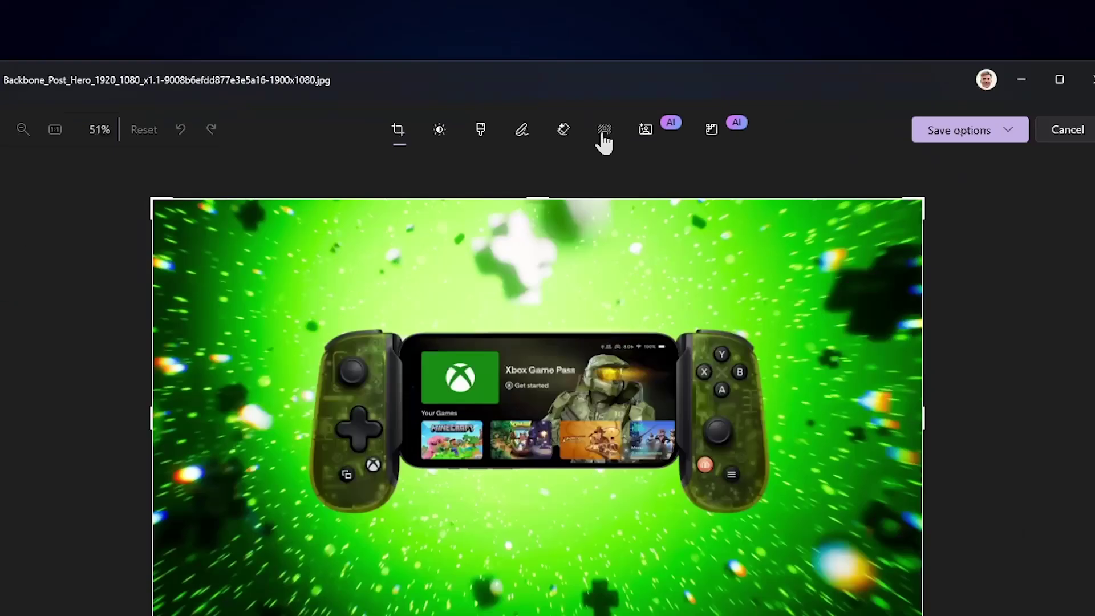
click(615, 230)
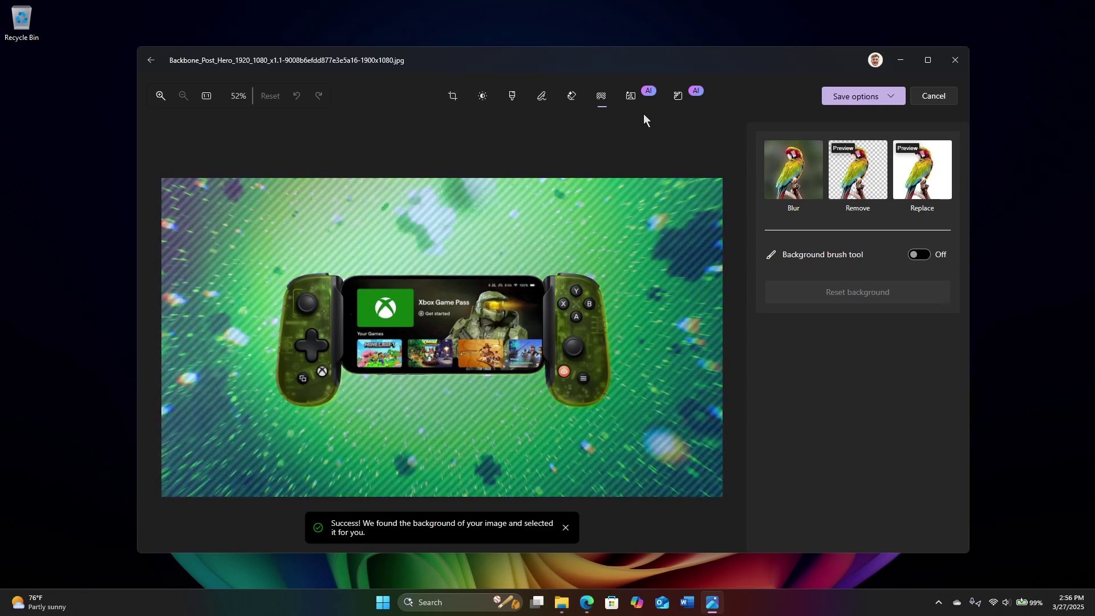
click(631, 97)
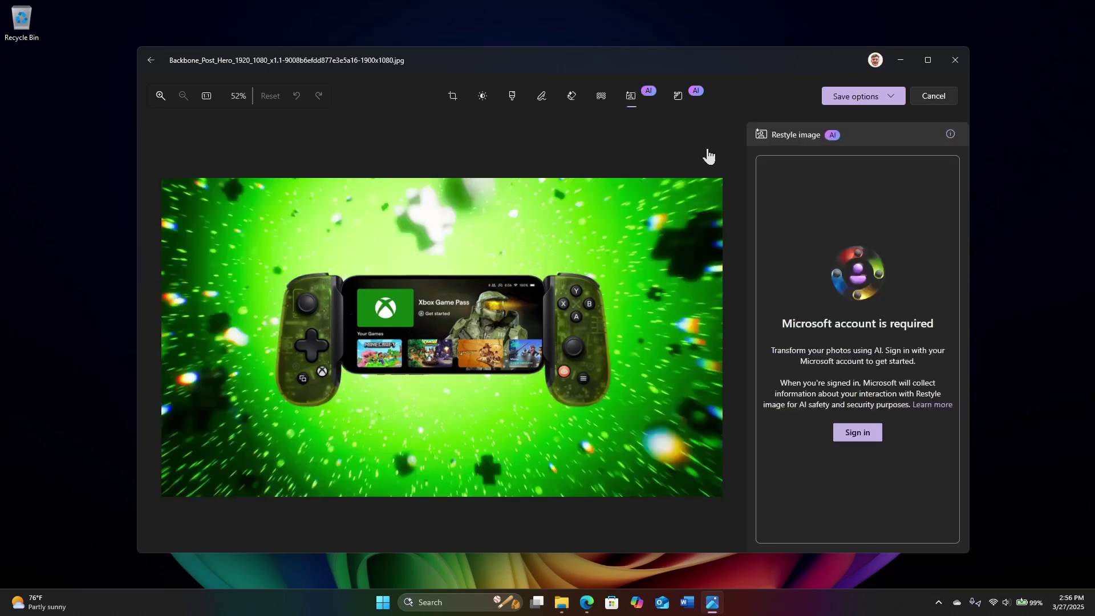
click(677, 97)
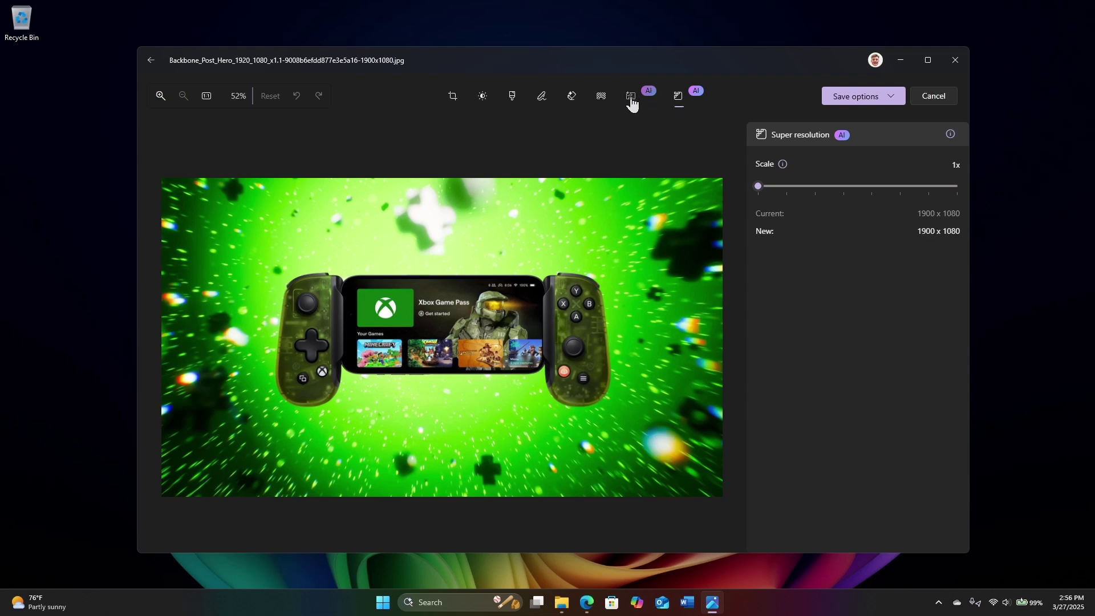
click(630, 98)
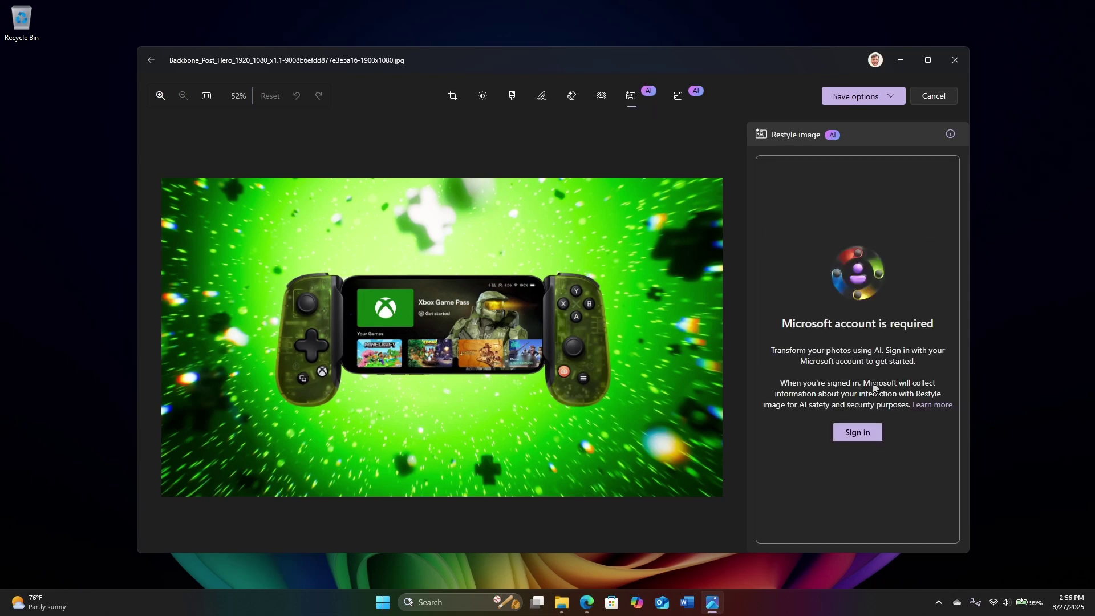
Sign in, apply the Impressionist style, then discard the edits and close Photos.
click(866, 435)
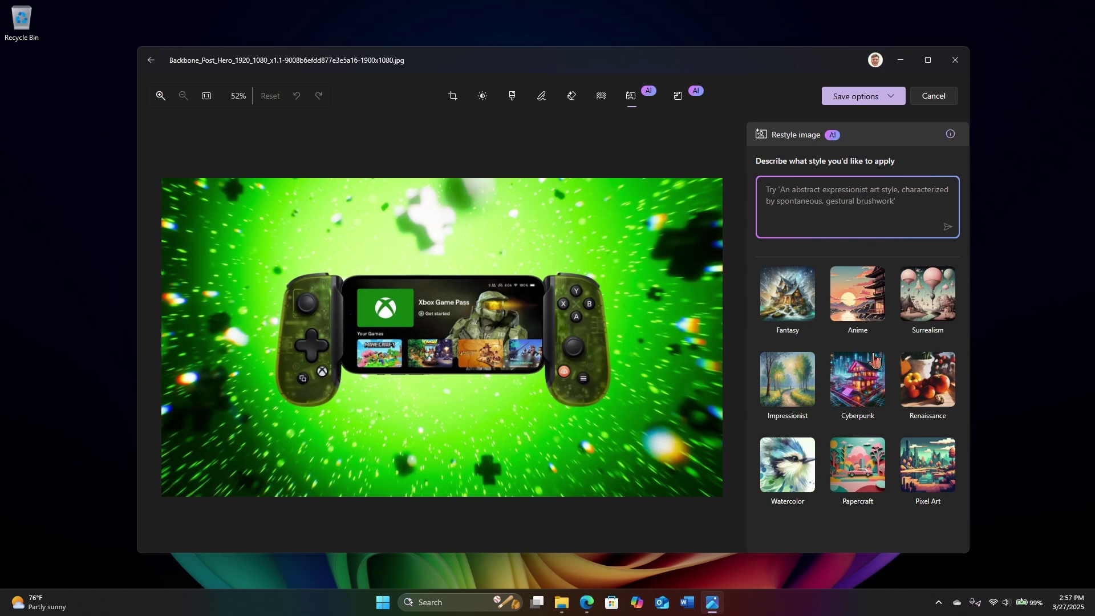
click(799, 381)
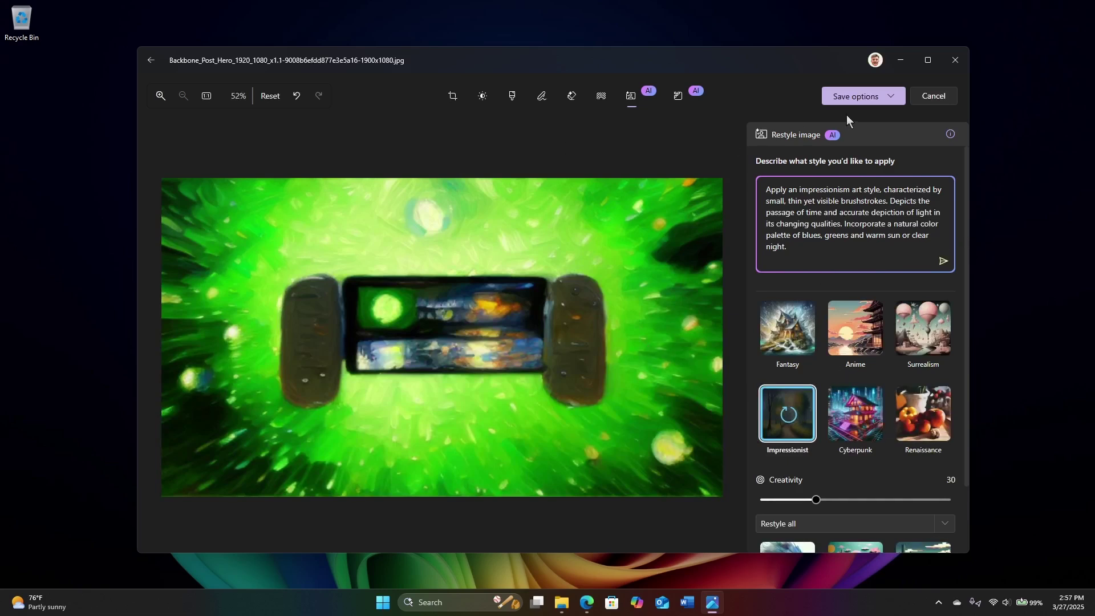
click(678, 97)
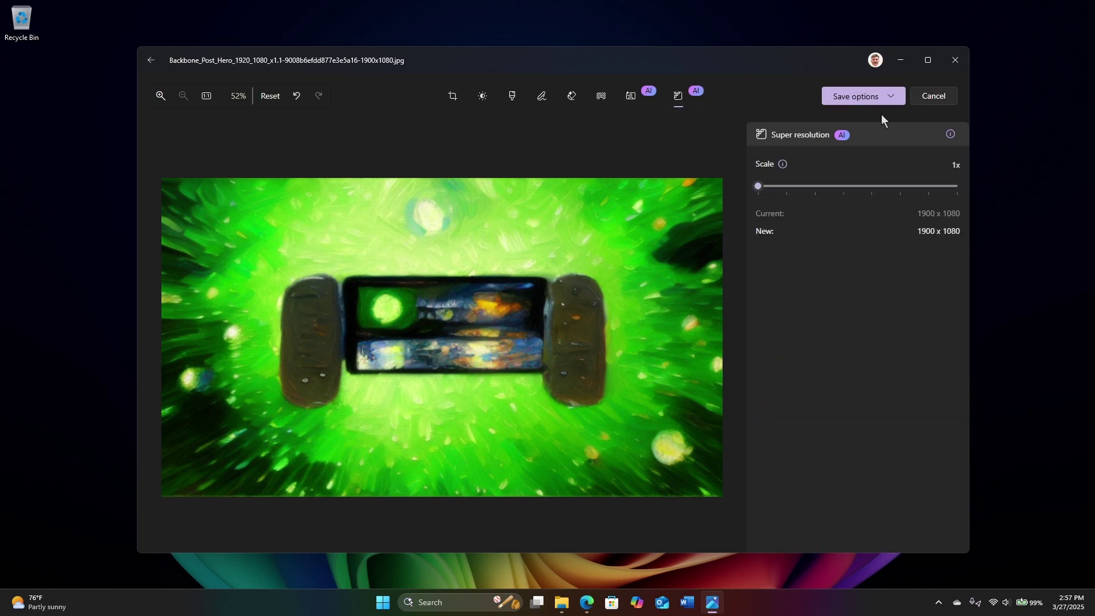
click(935, 98)
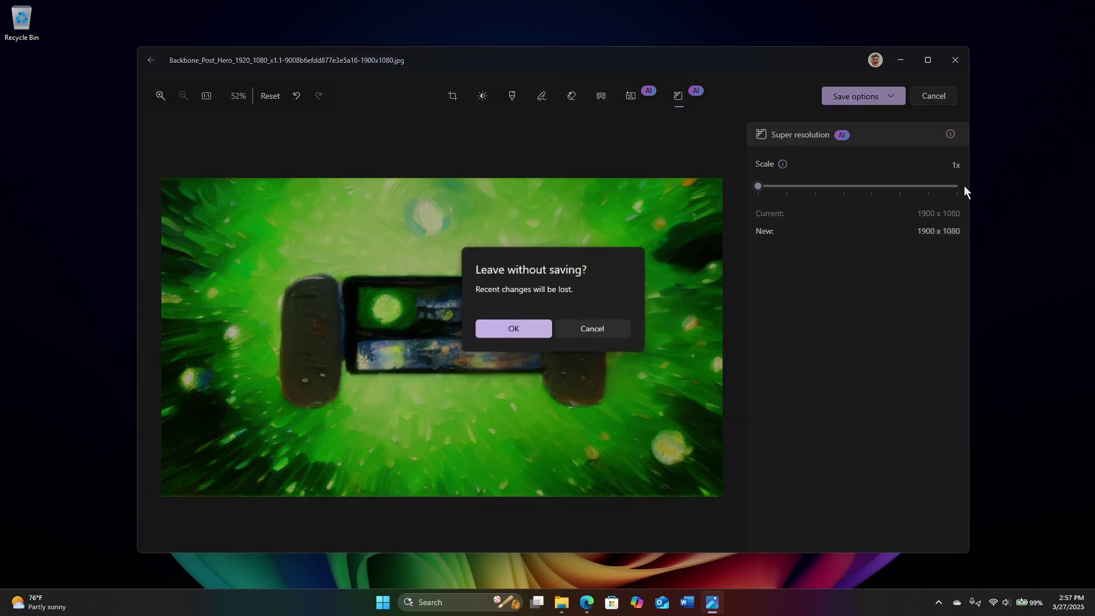
click(525, 328)
click(956, 60)
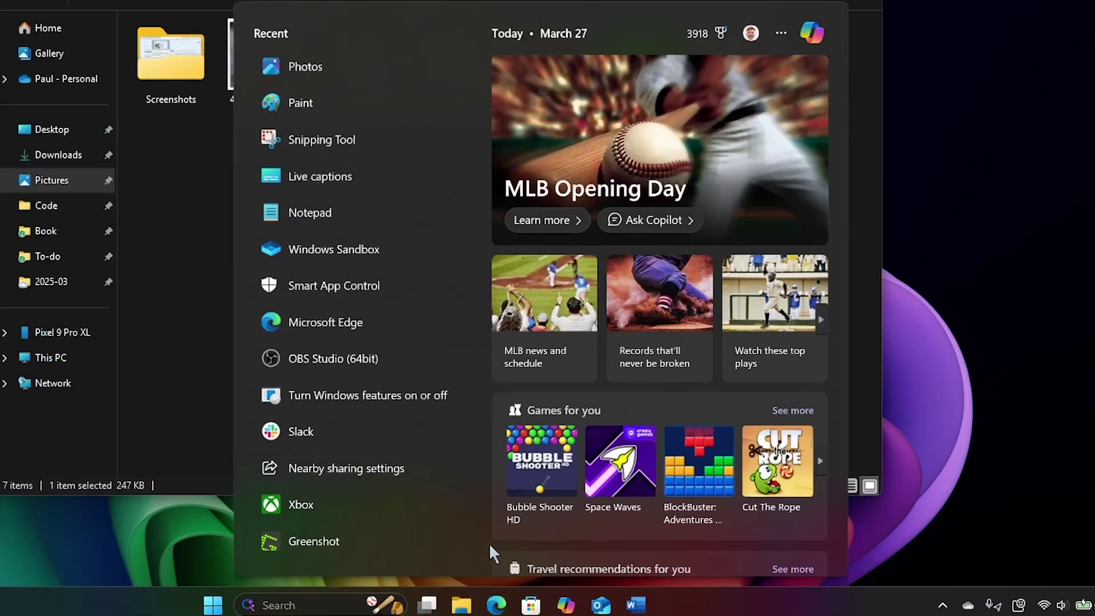
Search 'windows' filtered to Documents, then replace the query with 'mountains' under Documents.
text(windows)
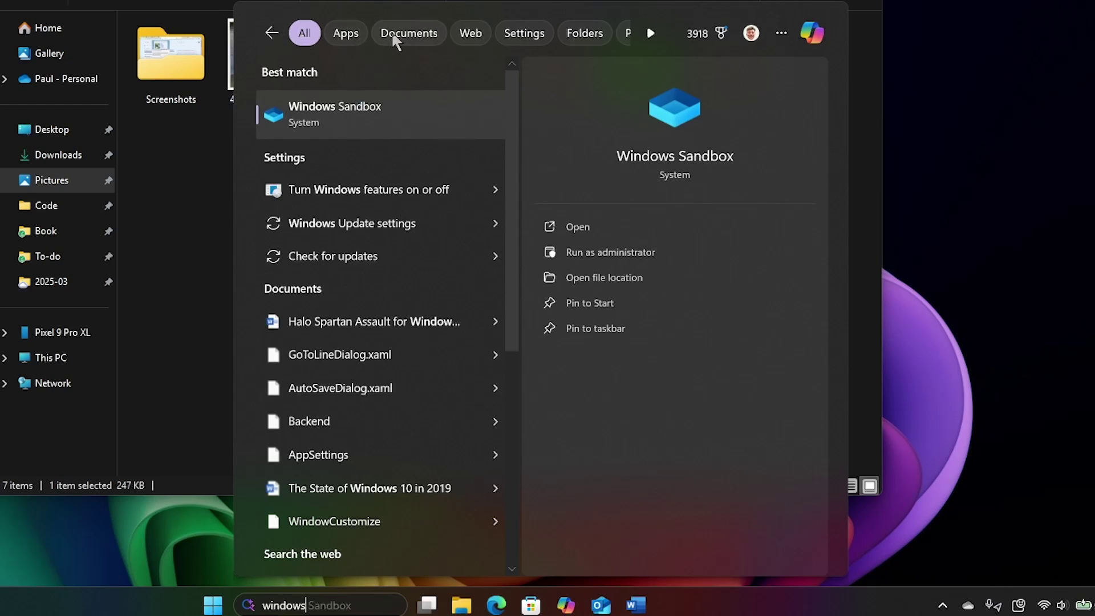
click(405, 37)
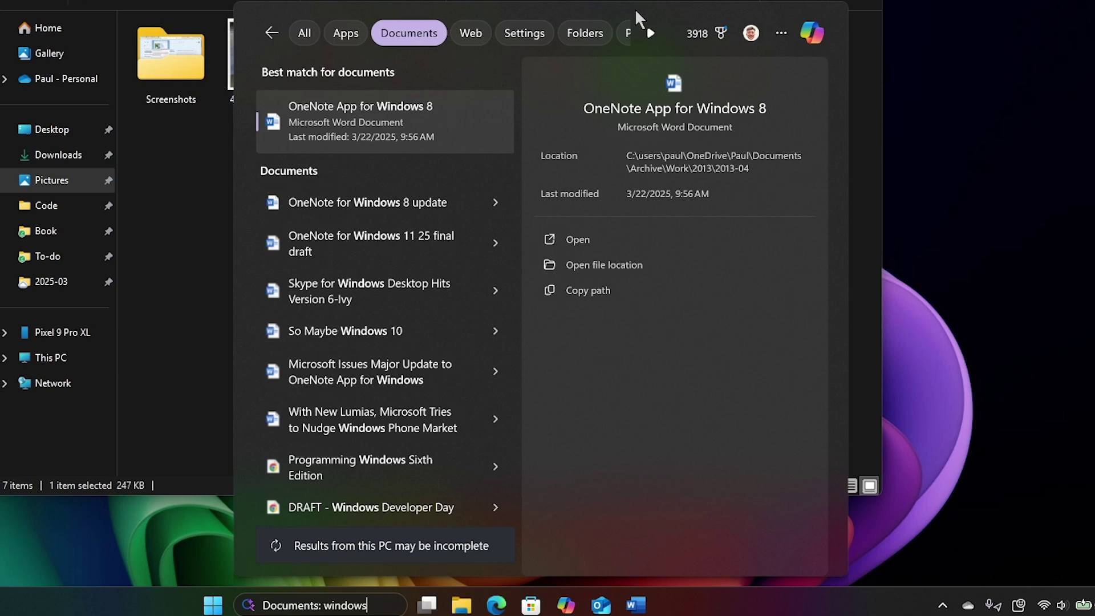
triple_click(374, 608)
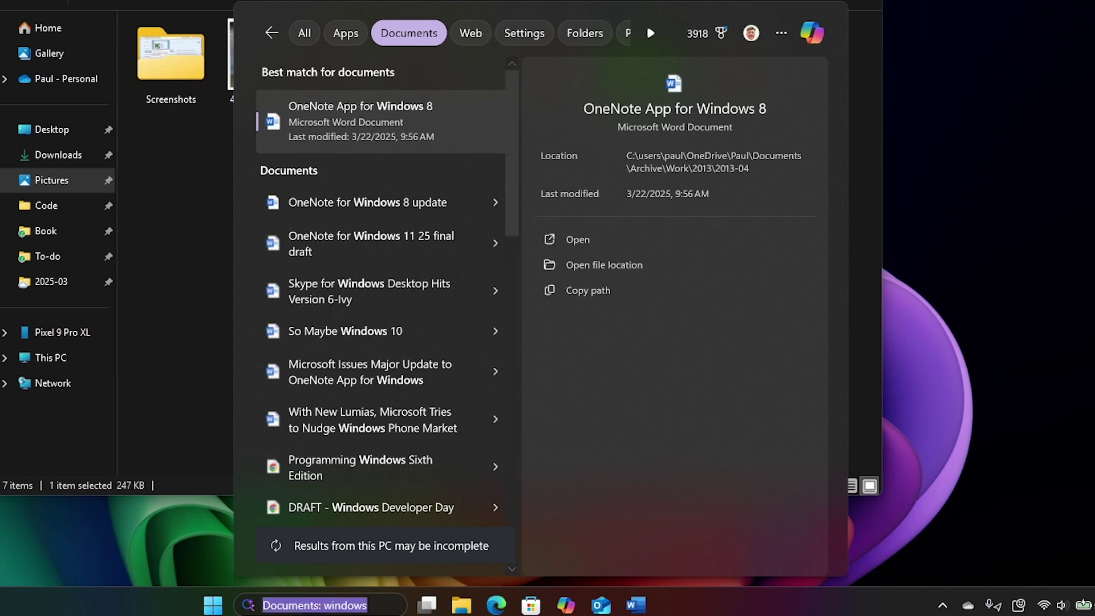
text(mountains)
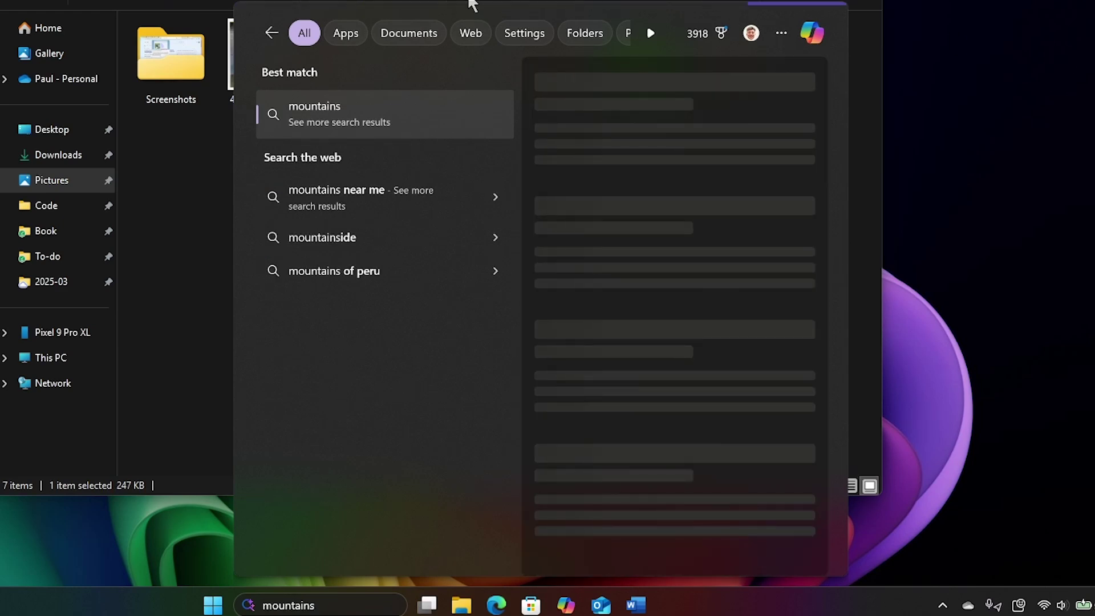
click(429, 38)
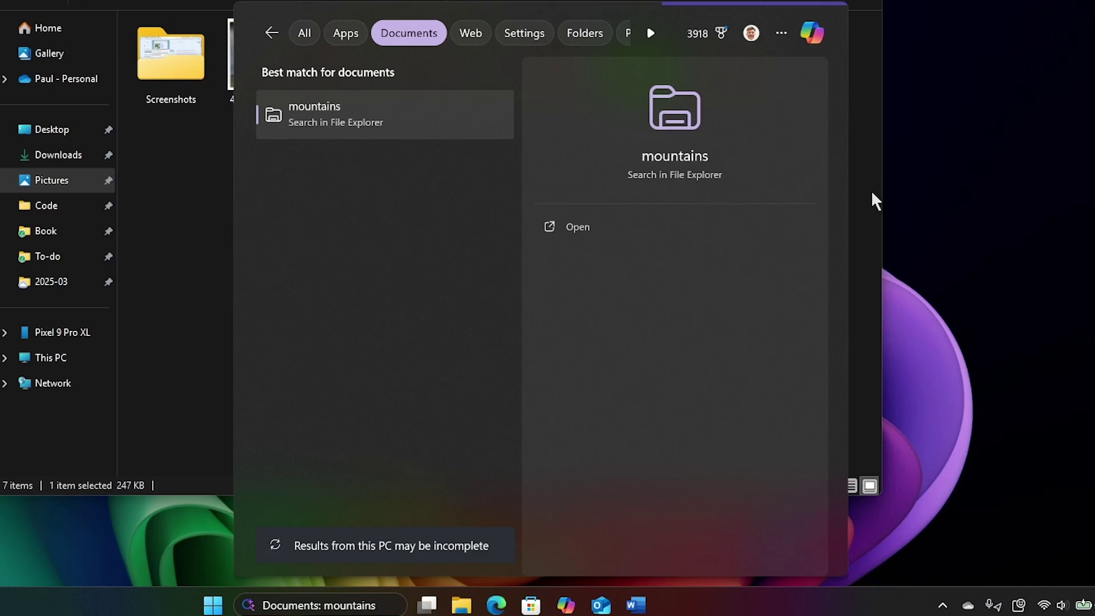
click(352, 122)
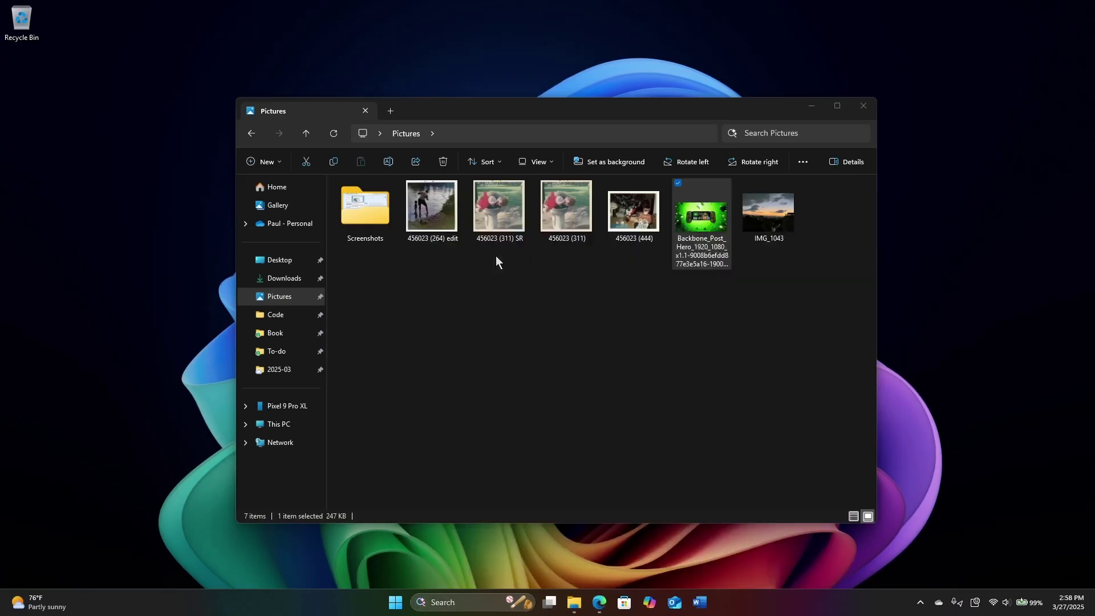
click(454, 195)
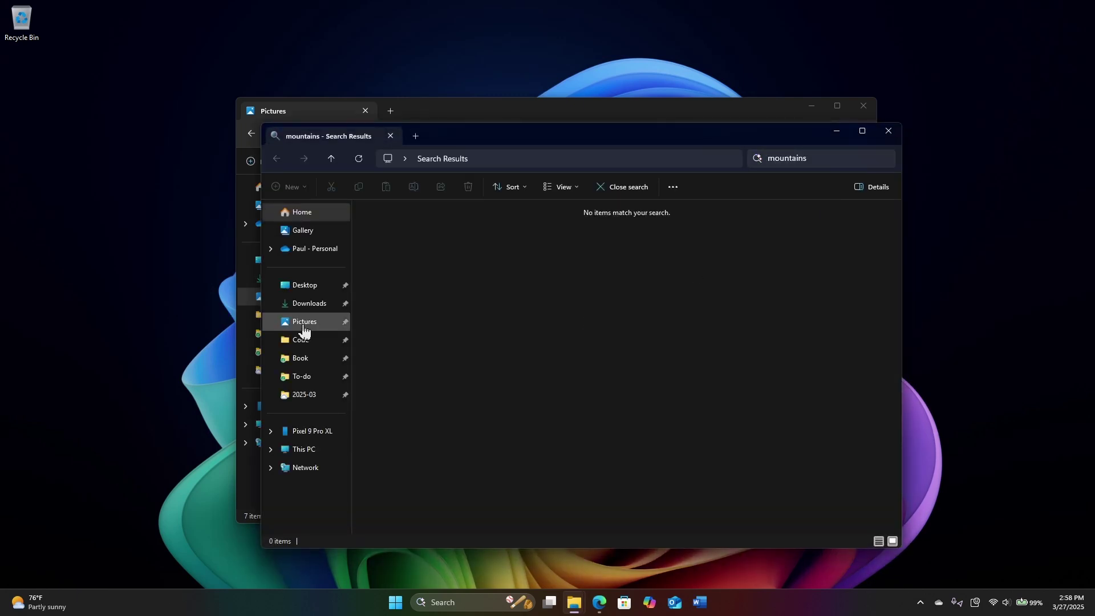
click(303, 249)
click(811, 155)
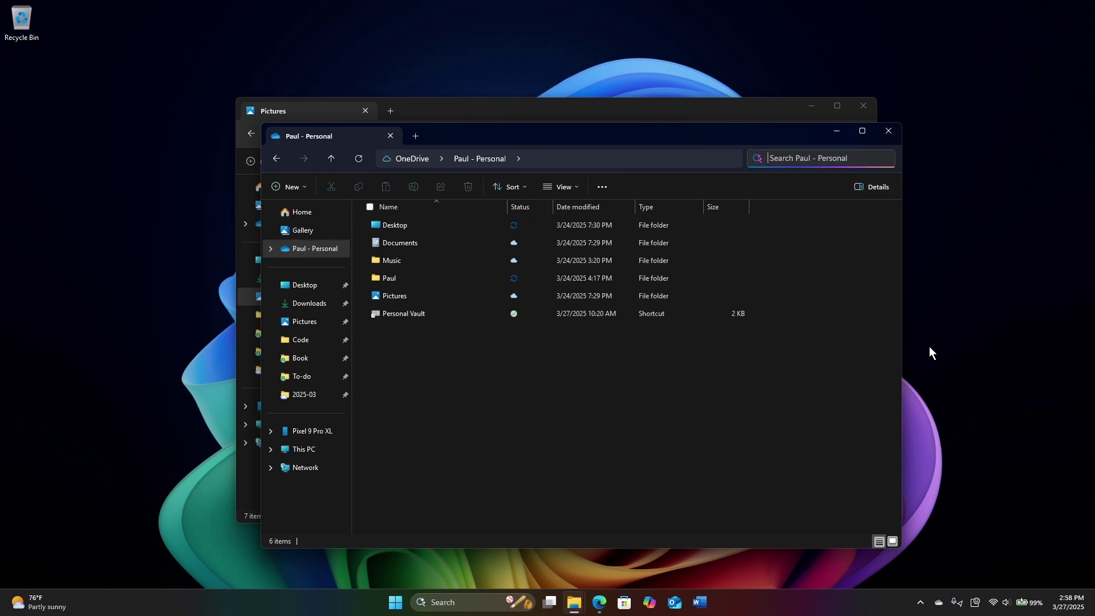
double_click(388, 278)
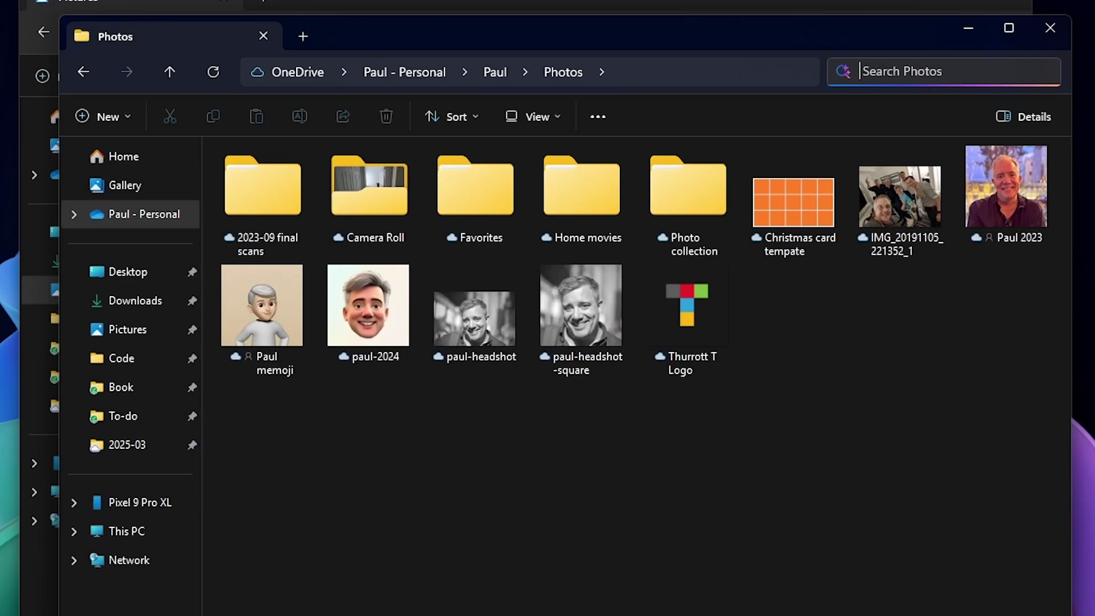
text(mountain)
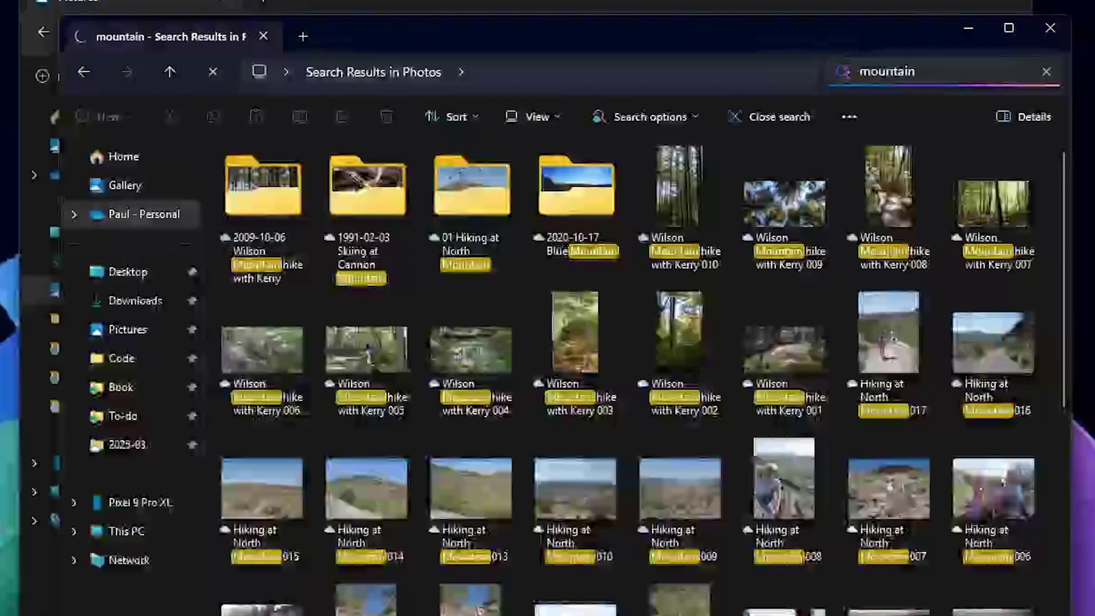
scroll(762, 334, down, 5)
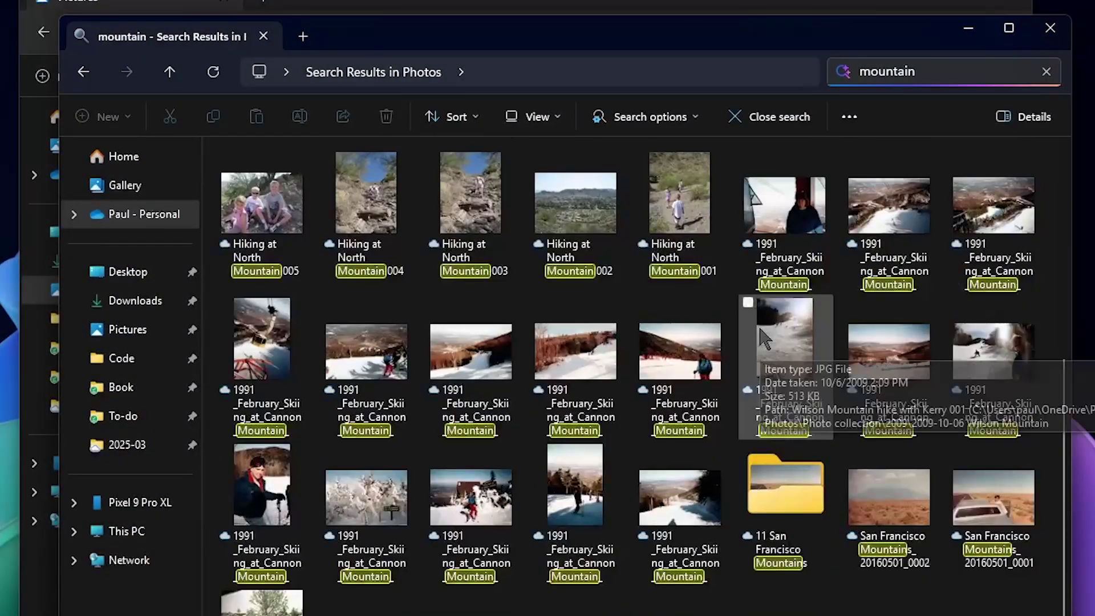
scroll(762, 334, up, 5)
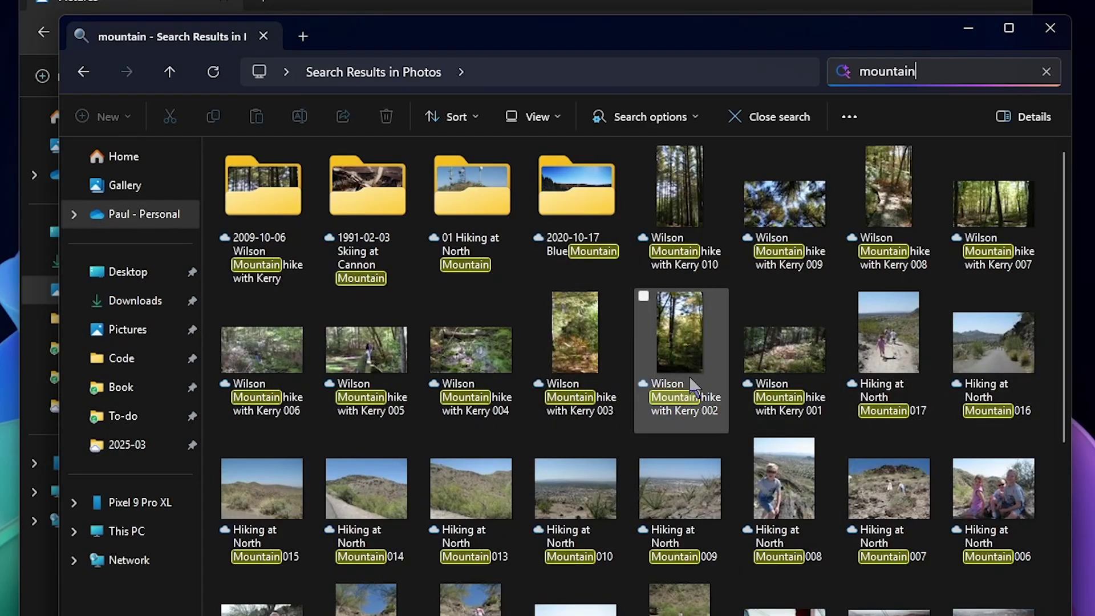
drag(838, 40, 850, 4)
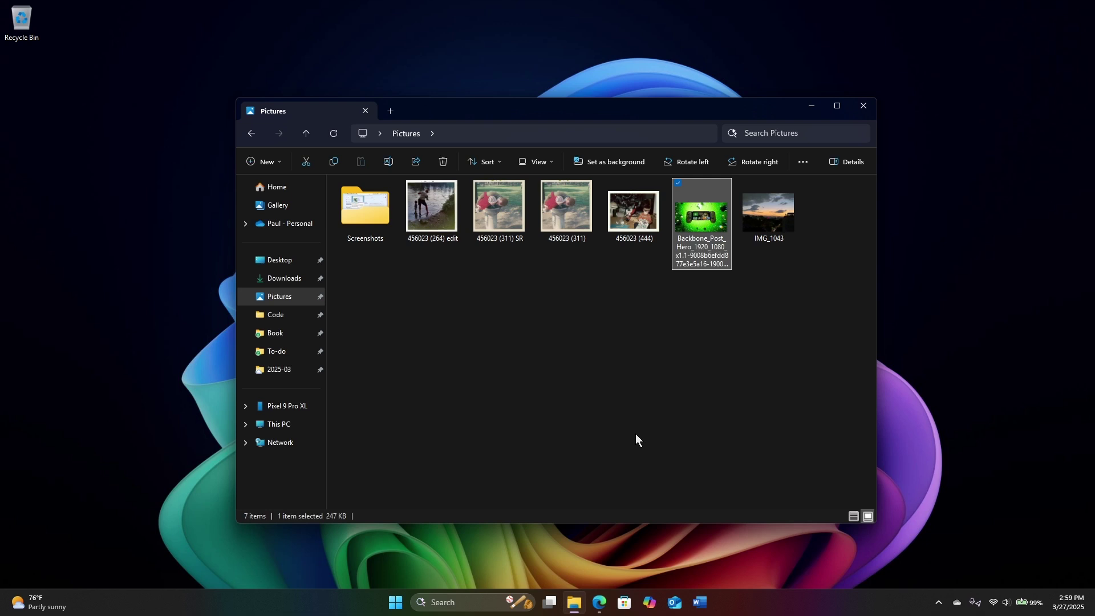
Review the indexed search locations in Indexing options, then close the Pictures File Explorer window.
key(super)
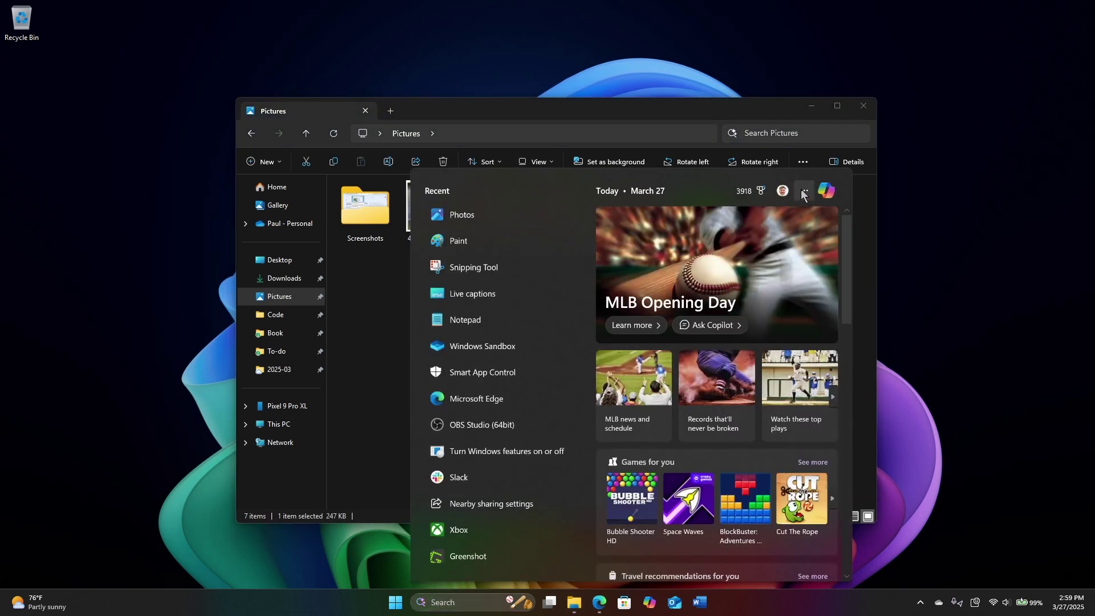
click(804, 191)
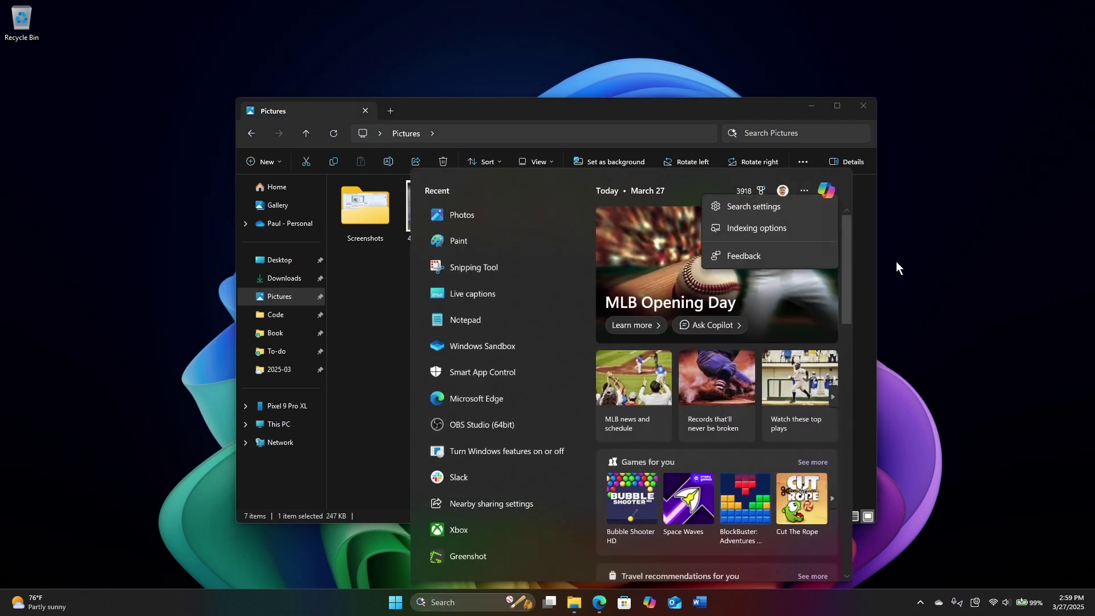
click(786, 224)
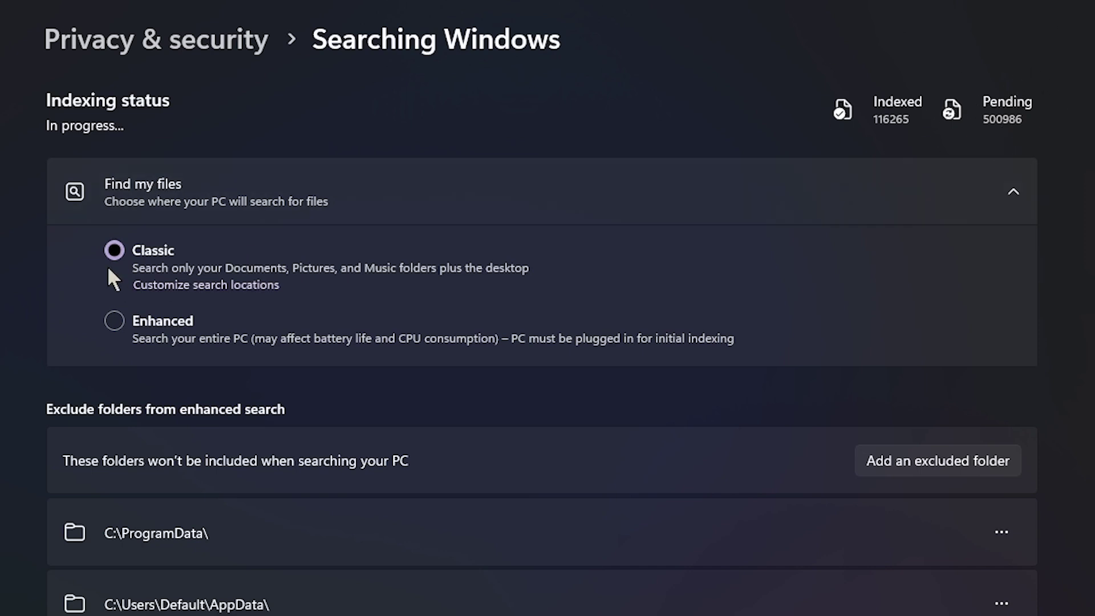
click(242, 292)
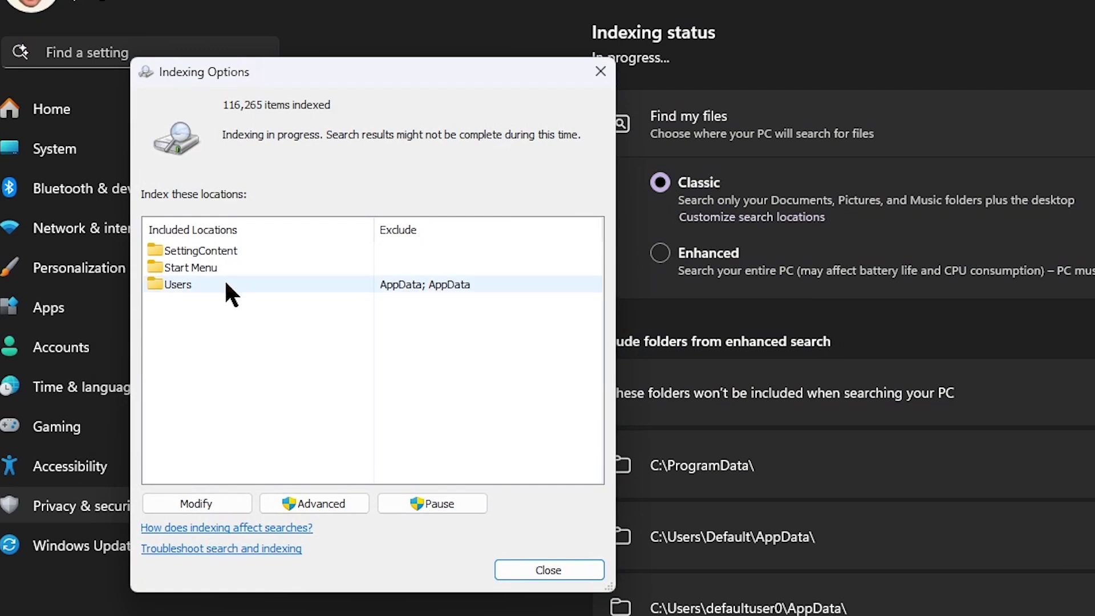
click(558, 563)
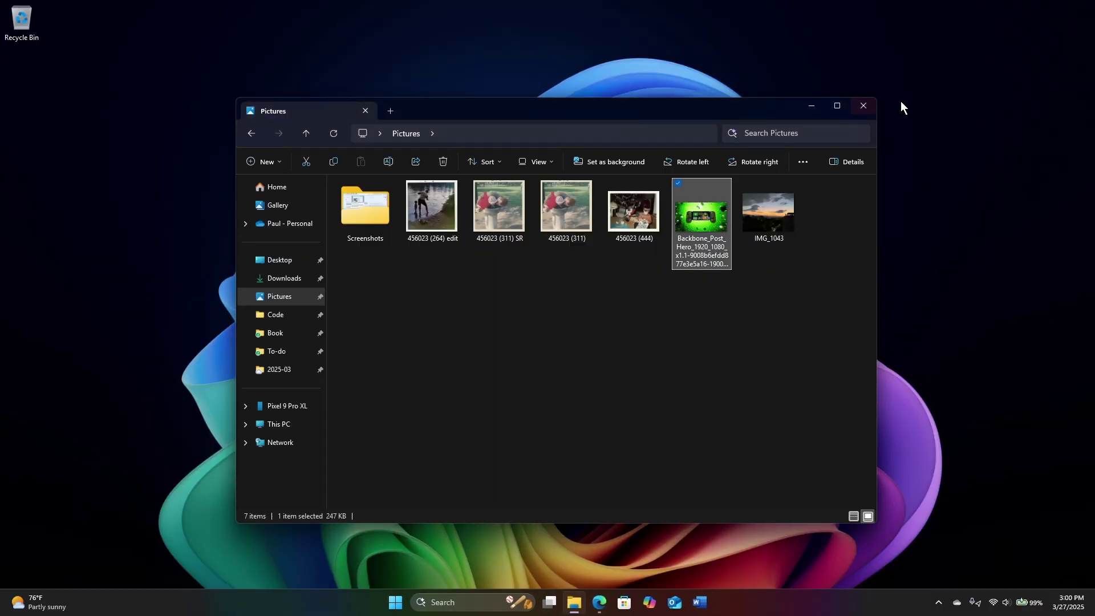
click(863, 107)
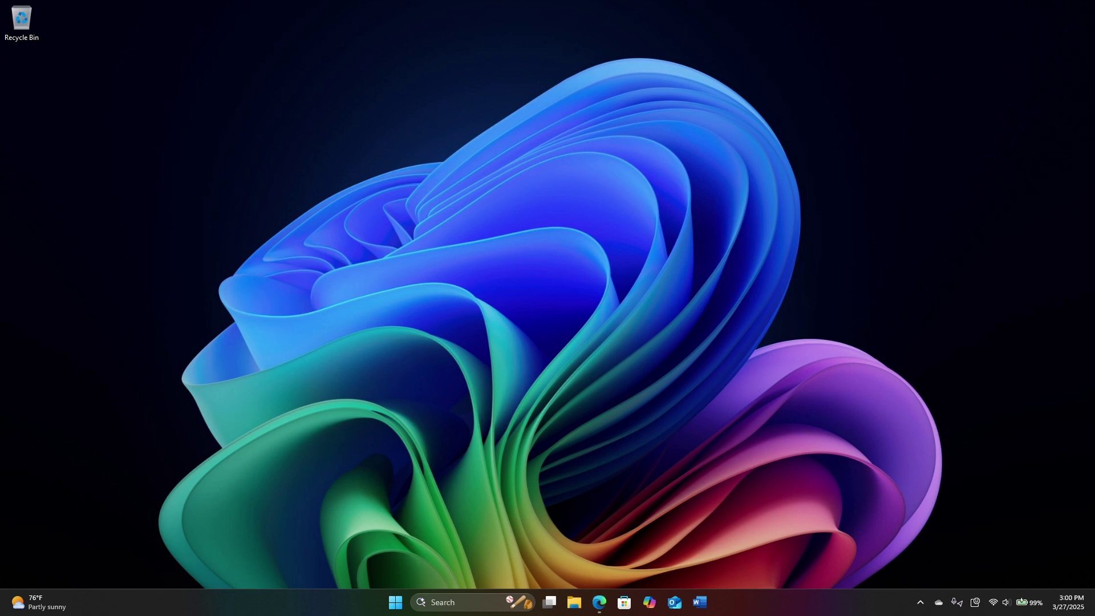
Launch the Settings app with Win+I so it opens on its Home page.
key(super+i)
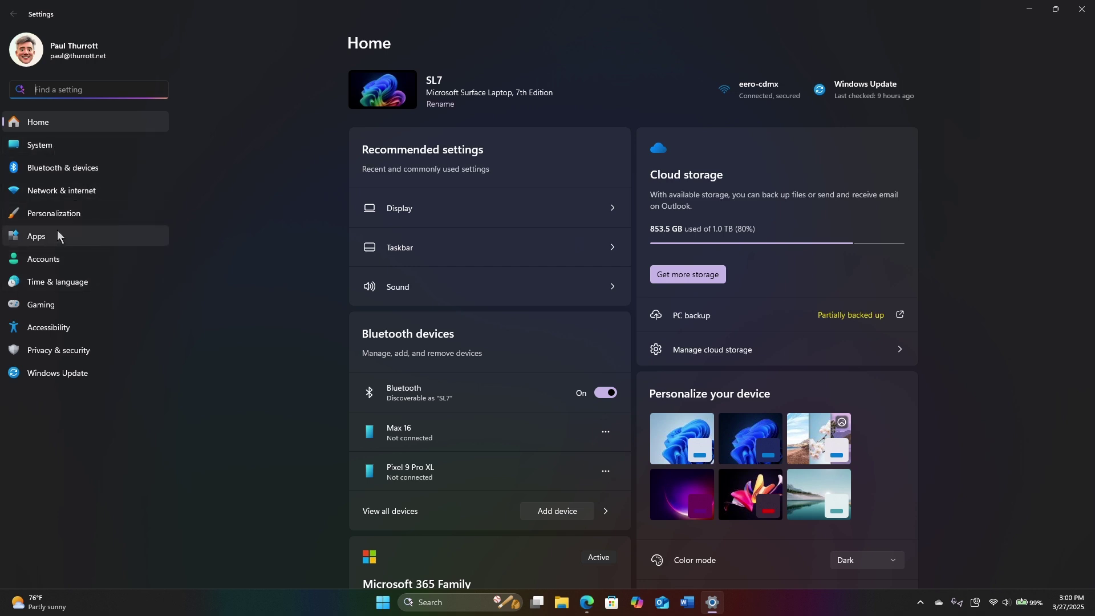
Under Accounts sign-in options, expand and collapse PIN, then expand Facial recognition.
click(73, 257)
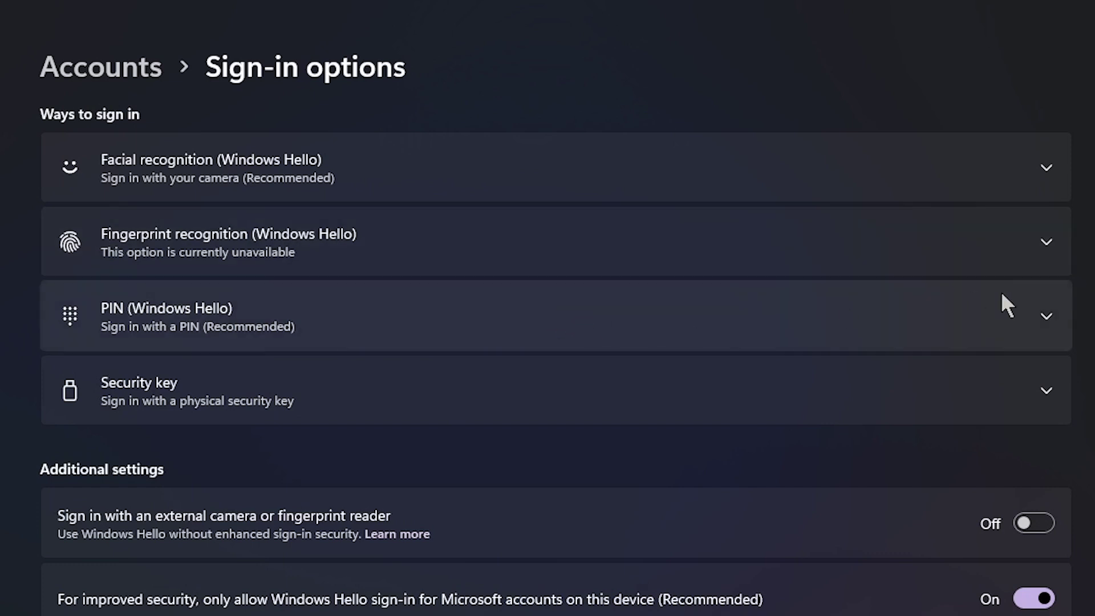
click(1041, 321)
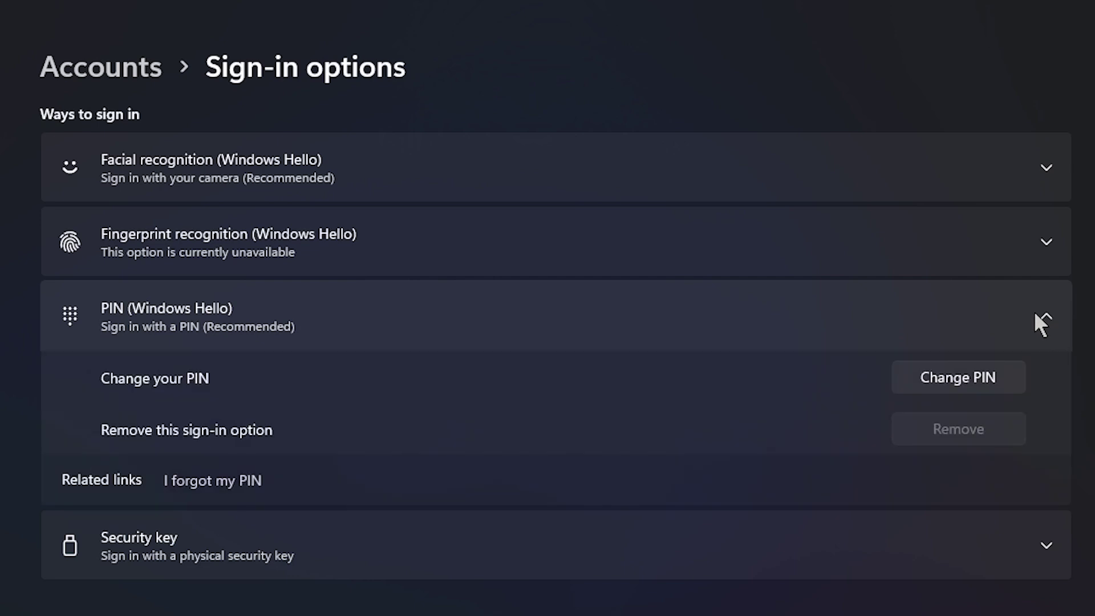
click(1046, 319)
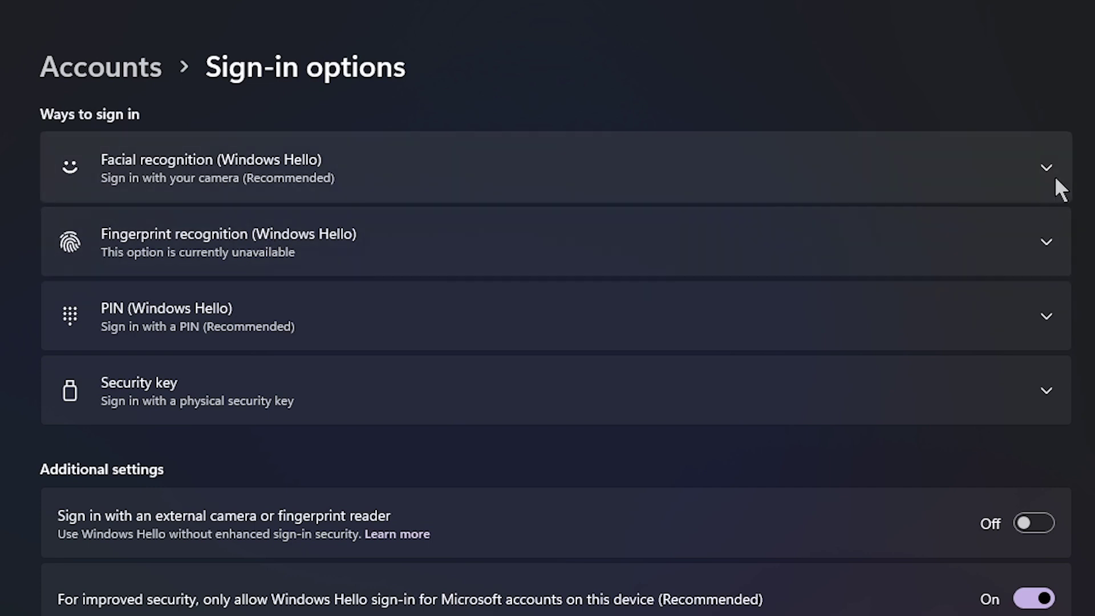
click(1039, 159)
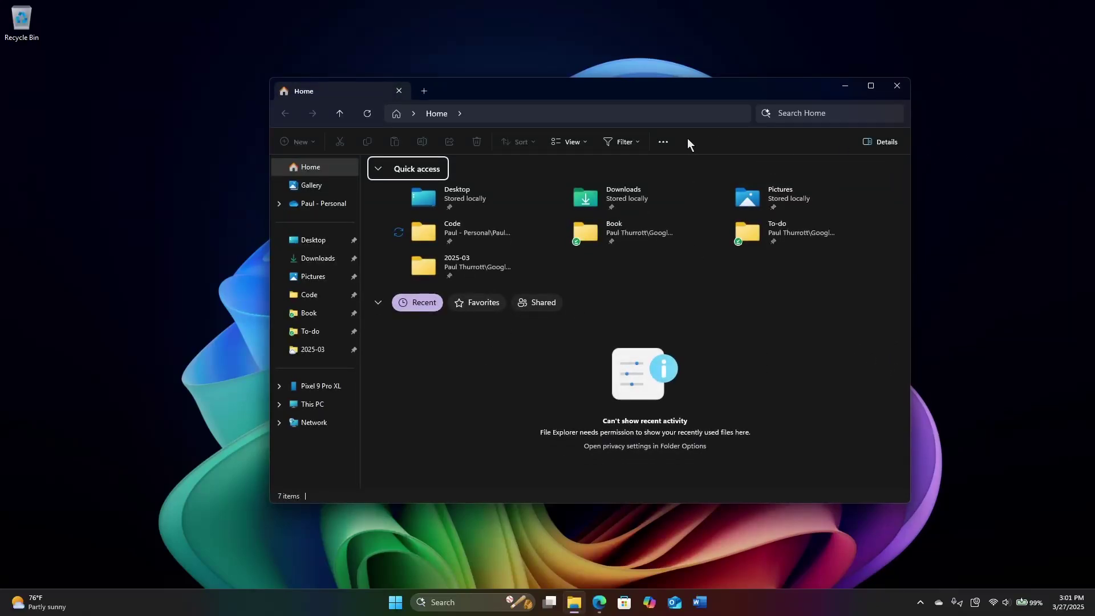
Turn on recent files, frequent folders and Office.com files in Folder Options, then view Shared.
click(664, 142)
click(641, 269)
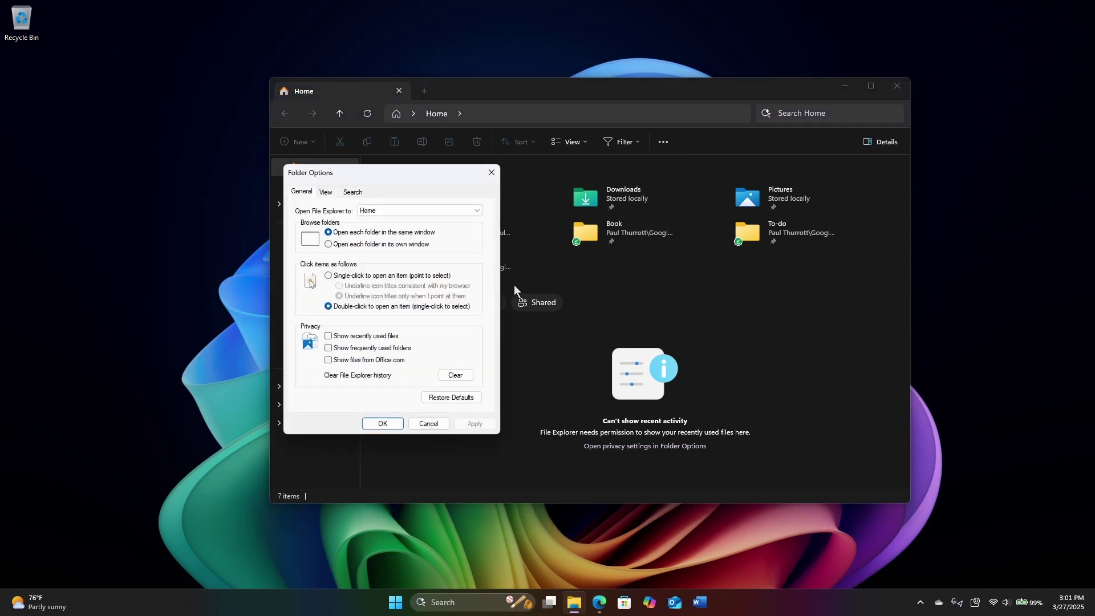
click(363, 336)
click(356, 349)
click(358, 360)
click(380, 423)
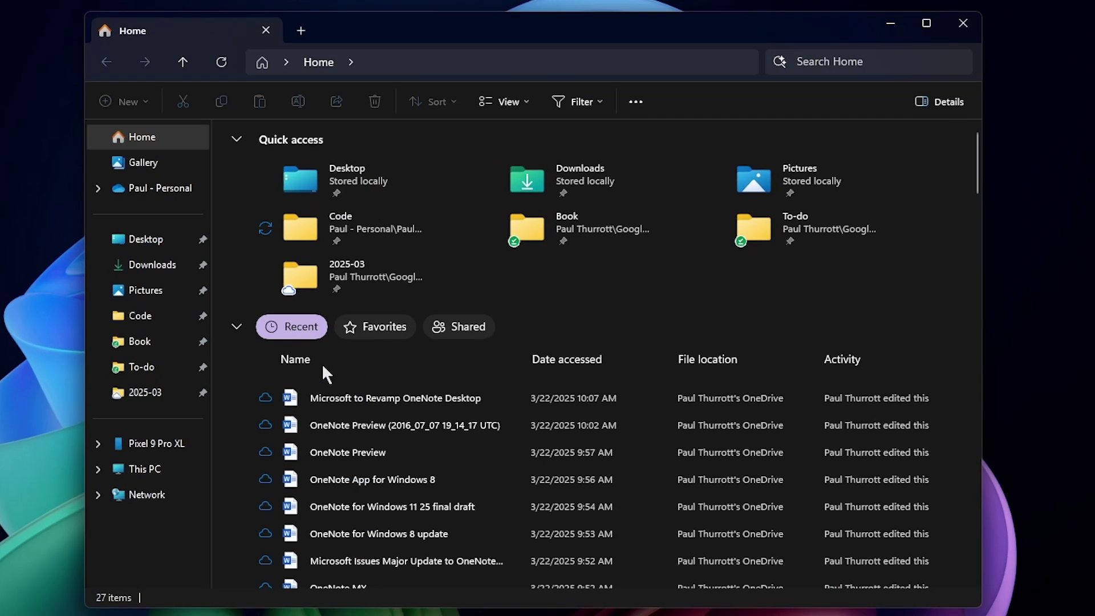
click(471, 330)
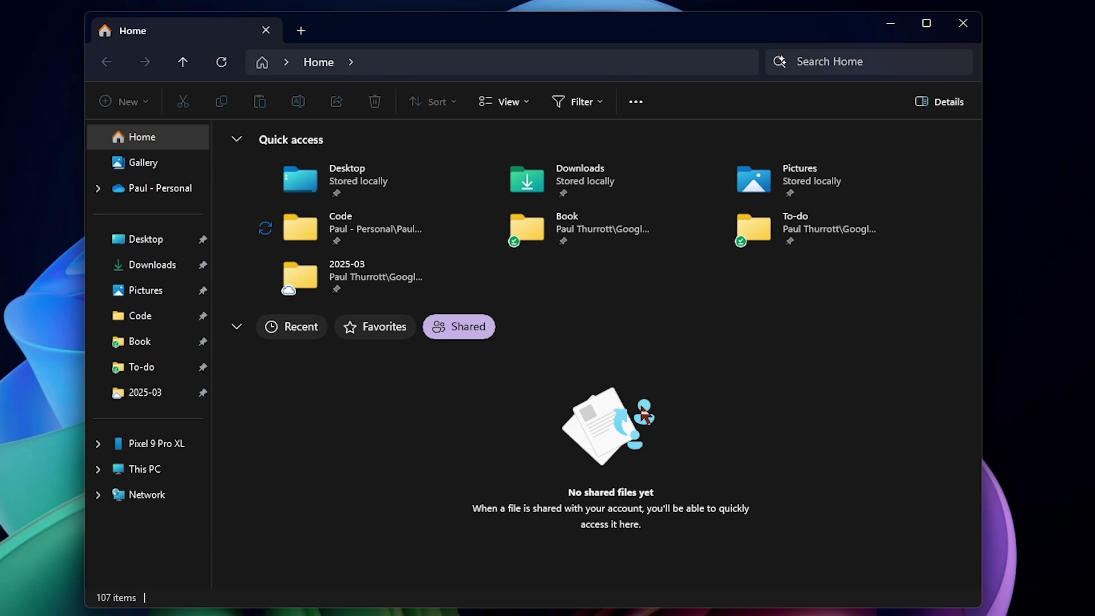
Browse the Favorites, Shared and Recent lists on File Explorer's Home page.
click(390, 332)
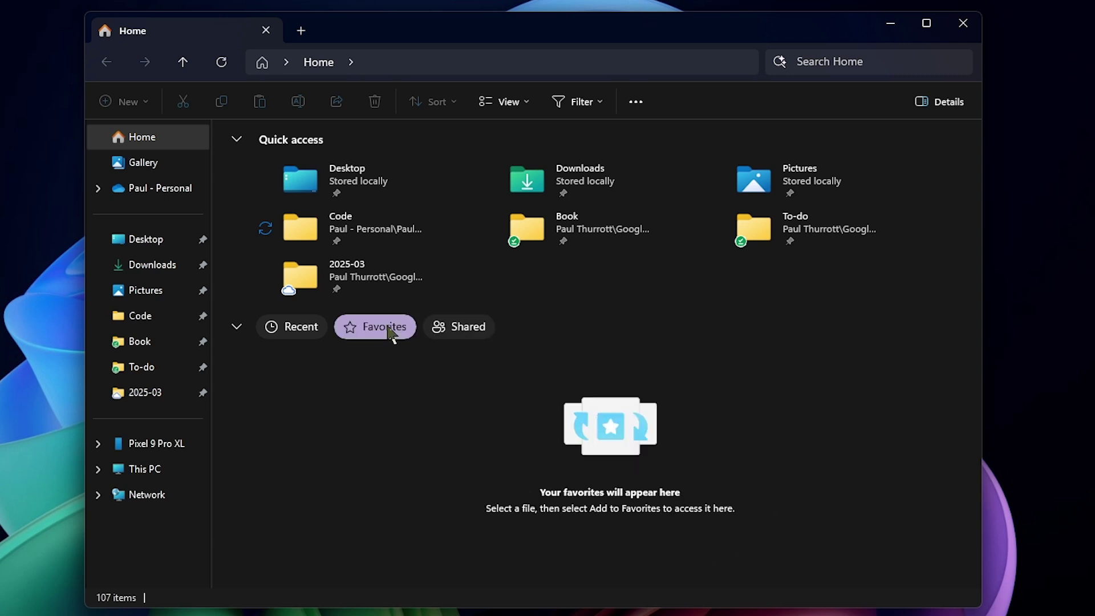
click(481, 331)
click(291, 327)
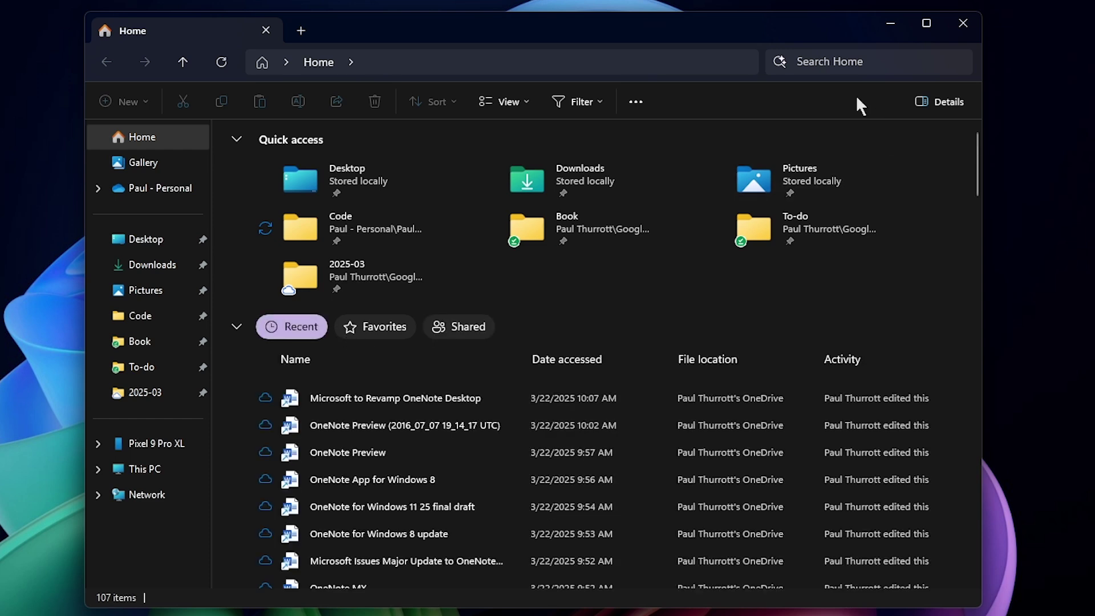
Untick all three Privacy boxes in Folder Options, confirm, and close File Explorer.
click(637, 102)
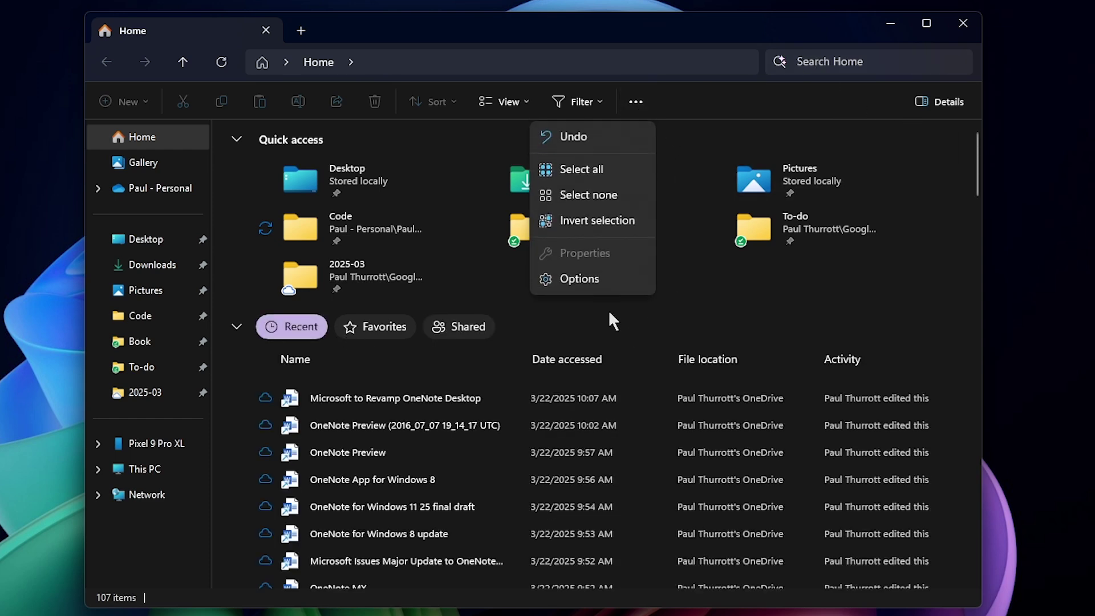
click(603, 278)
click(168, 374)
click(169, 391)
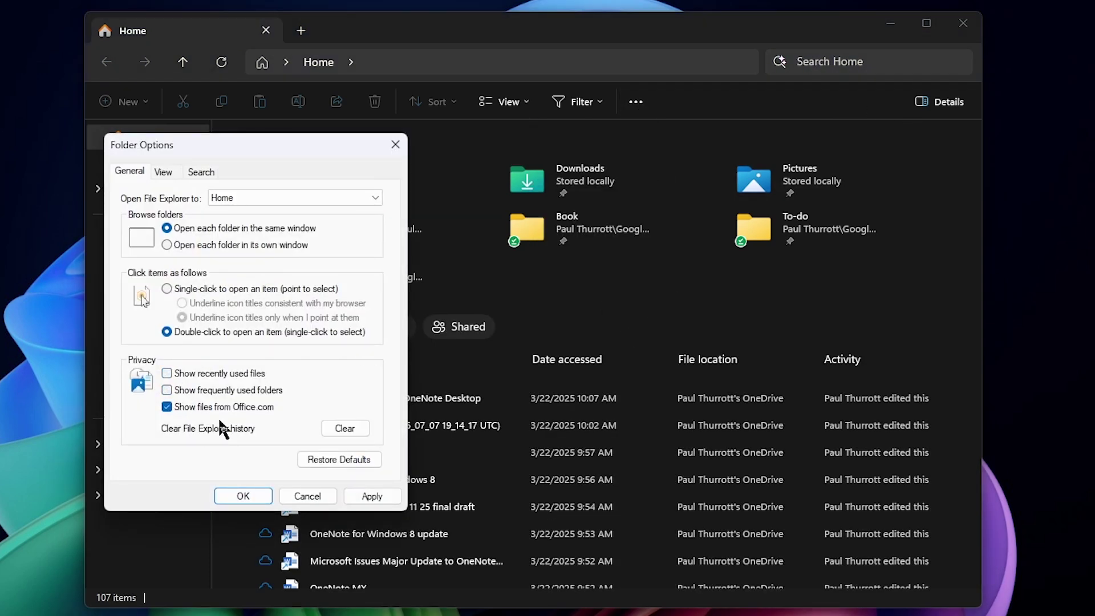
click(214, 407)
click(243, 497)
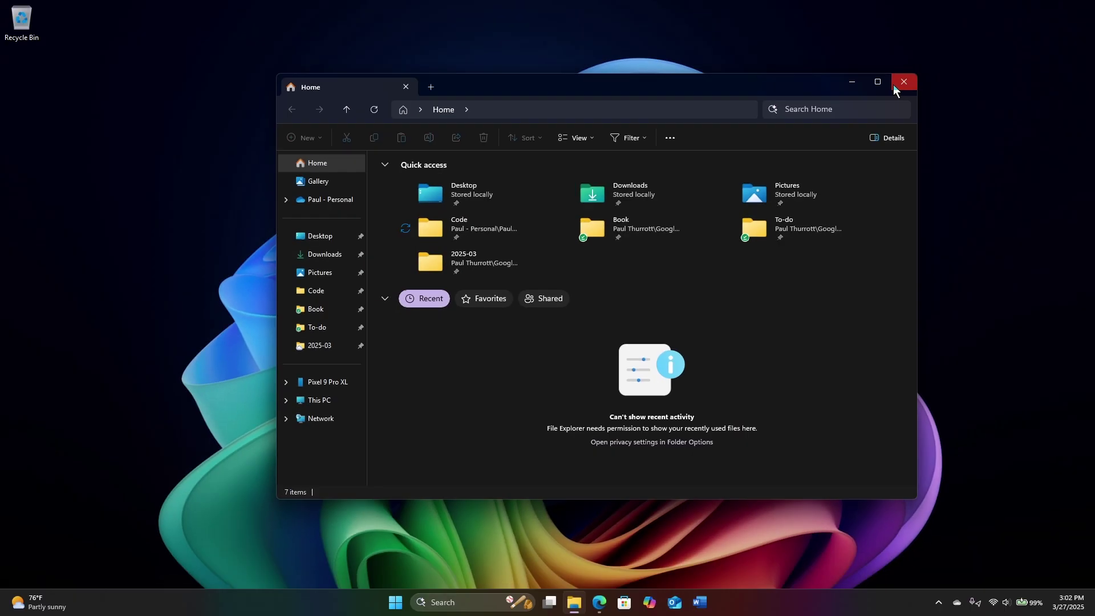
click(962, 24)
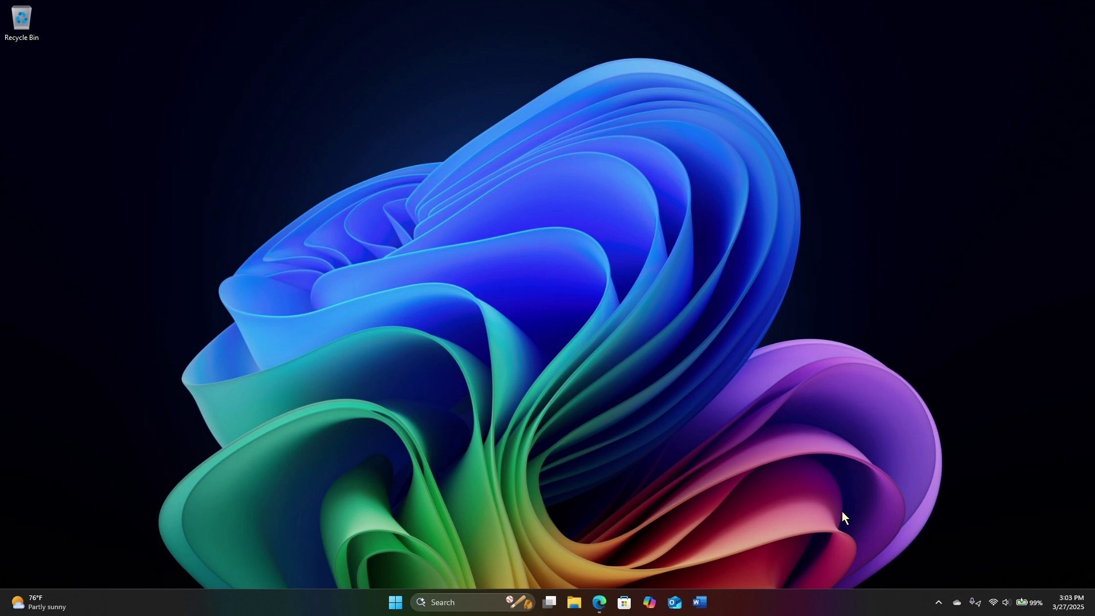
click(939, 603)
View Word's taskbar jump list of recent documents, dismiss it, then open File Explorer with Win+E.
right_click(701, 603)
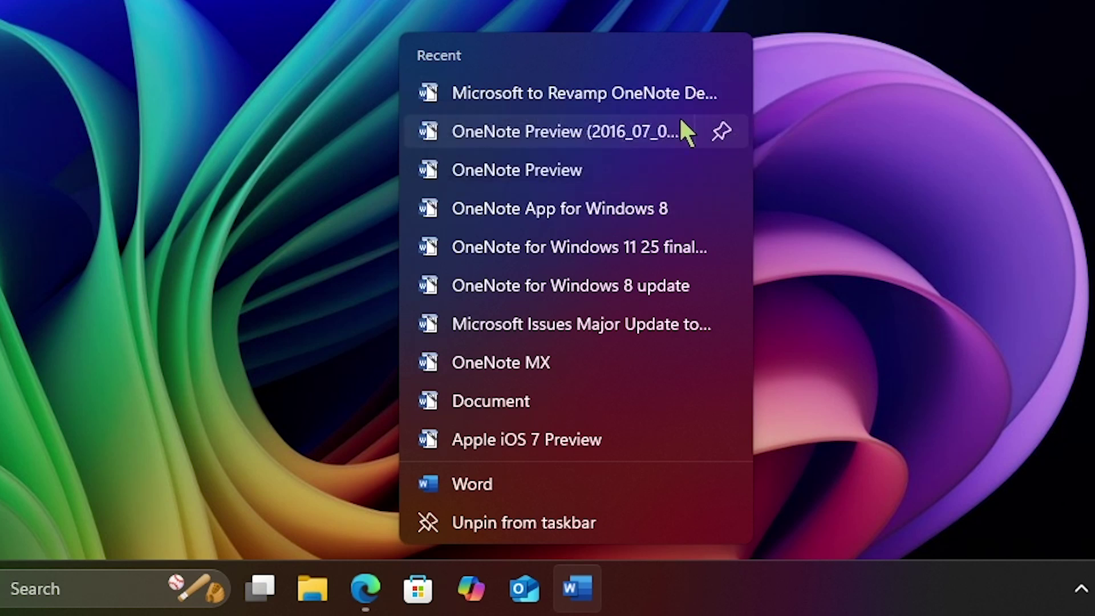
click(591, 24)
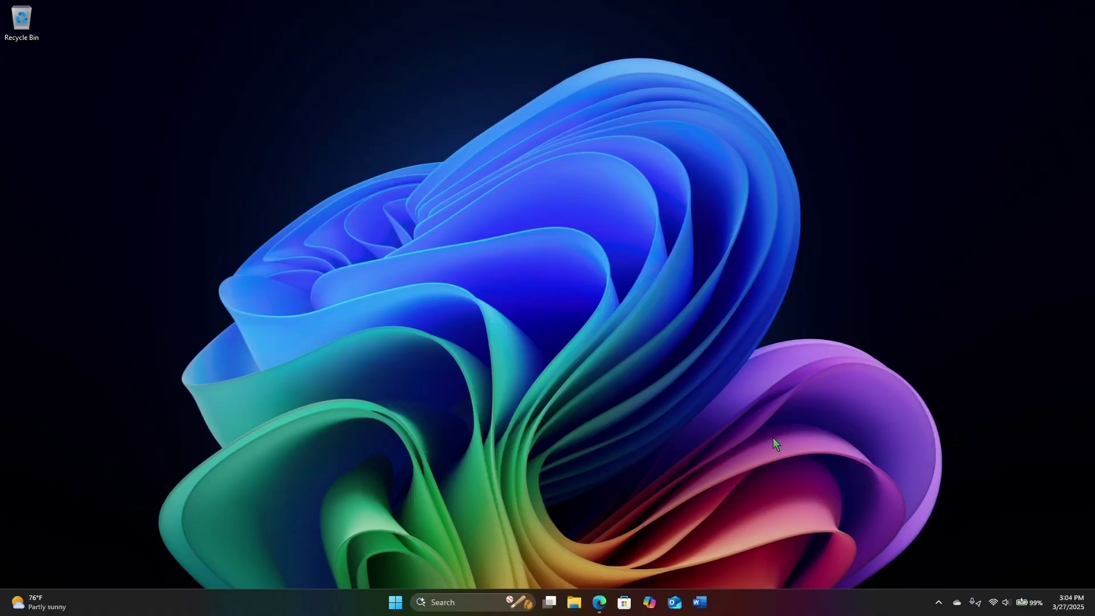
key(super+e)
click(312, 276)
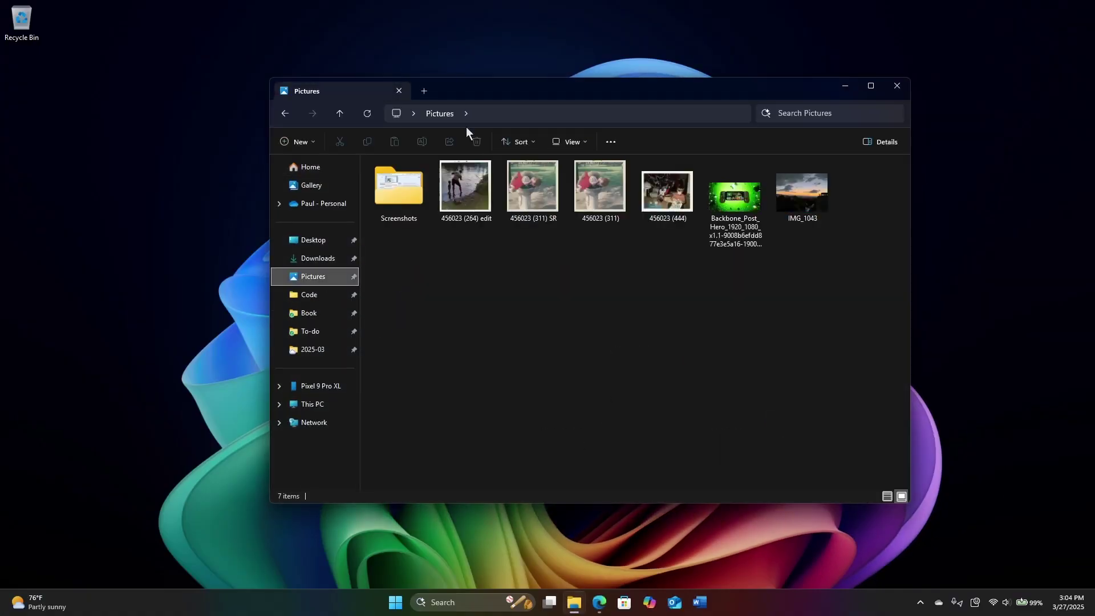
mouse_move(573, 102)
mouse_down()
mouse_move(558, 95)
mouse_move(552, 106)
mouse_up()
click(721, 212)
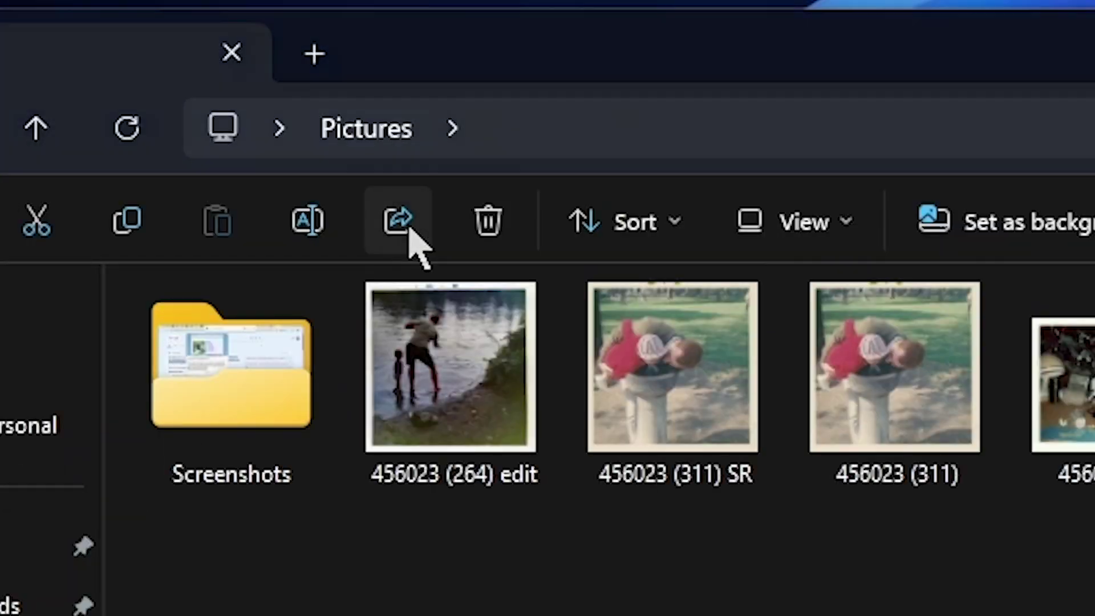
click(421, 174)
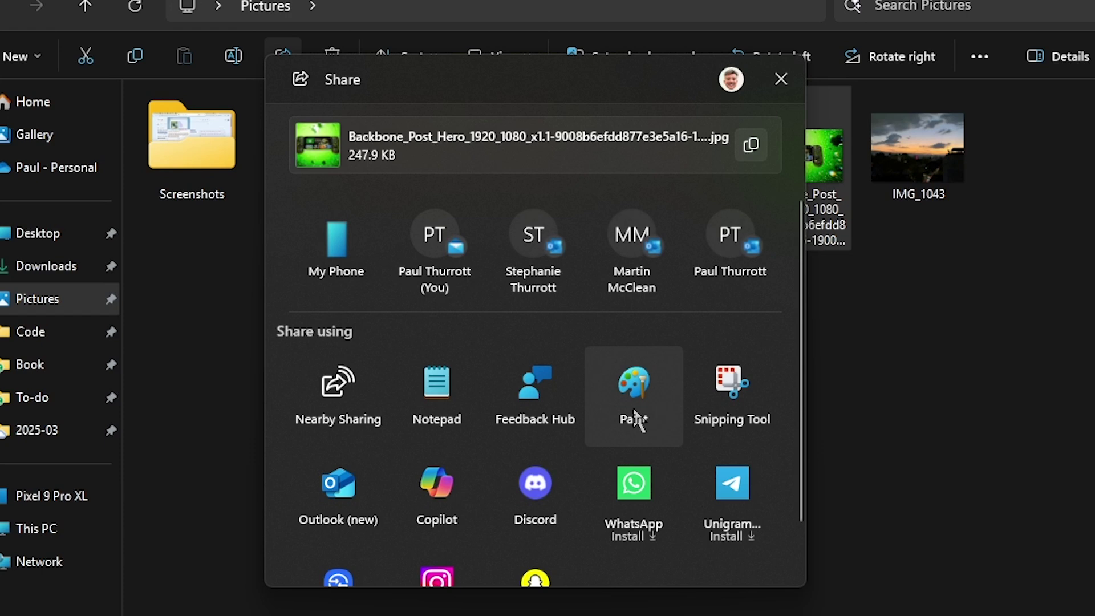
scroll(598, 345, down, 2)
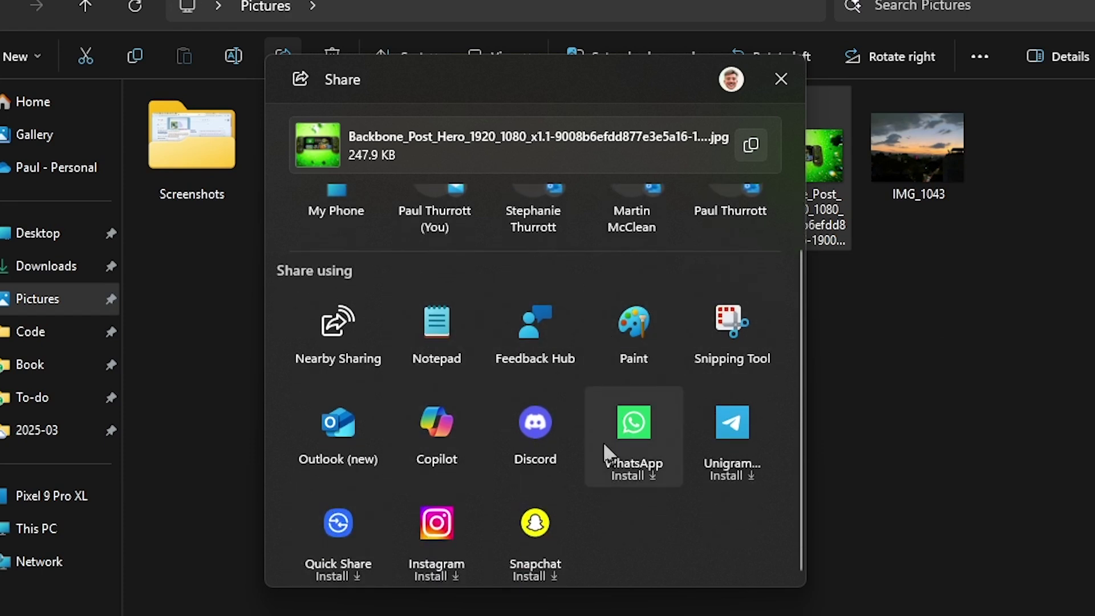
scroll(582, 445, up, 2)
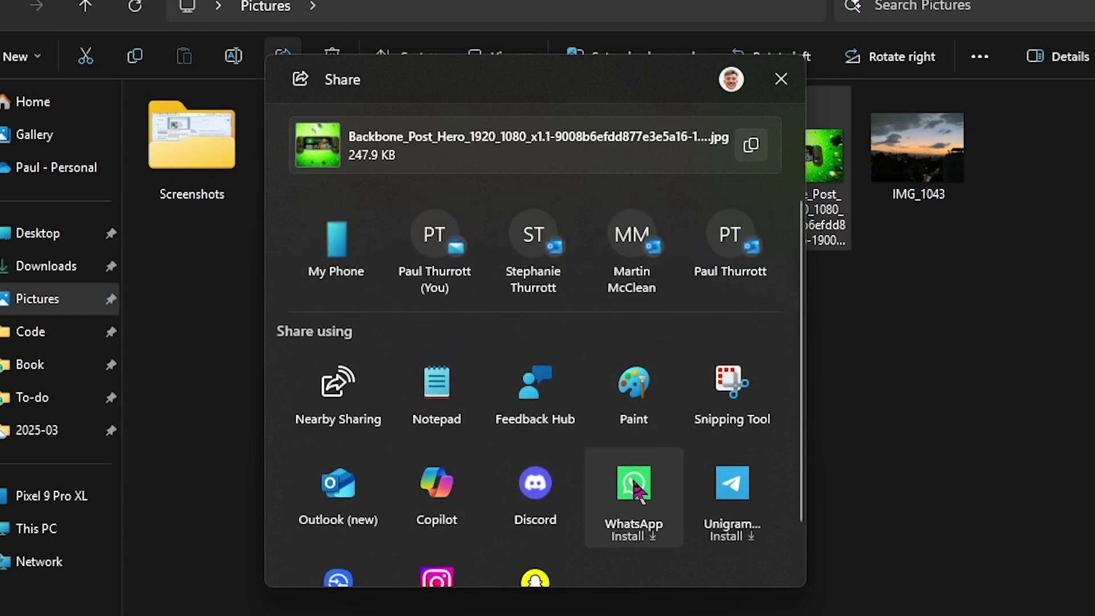
scroll(733, 490, down, 2)
scroll(633, 440, up, 2)
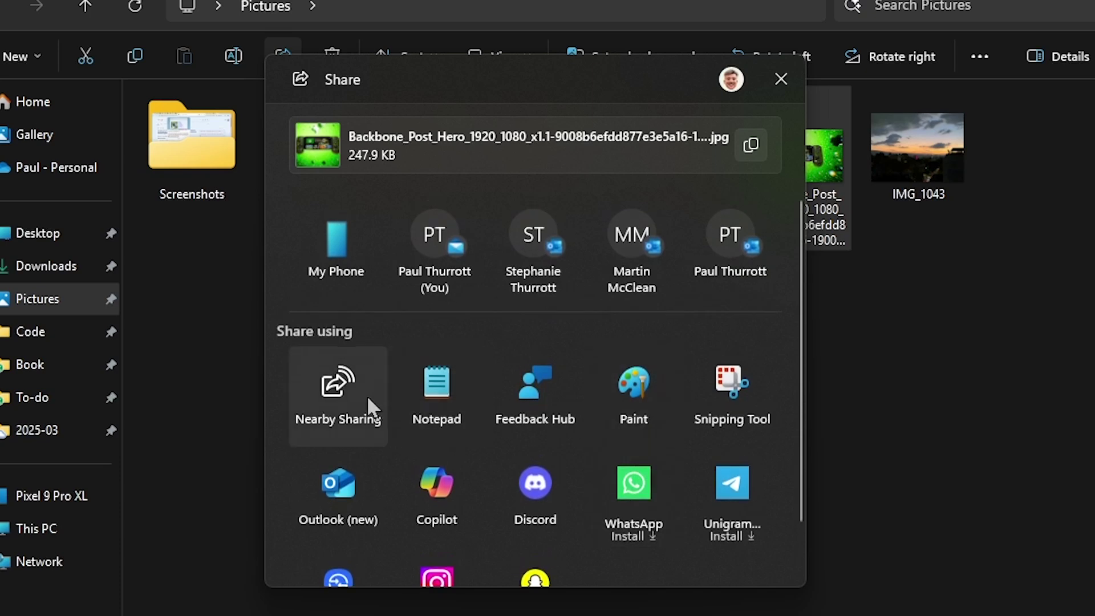
click(367, 395)
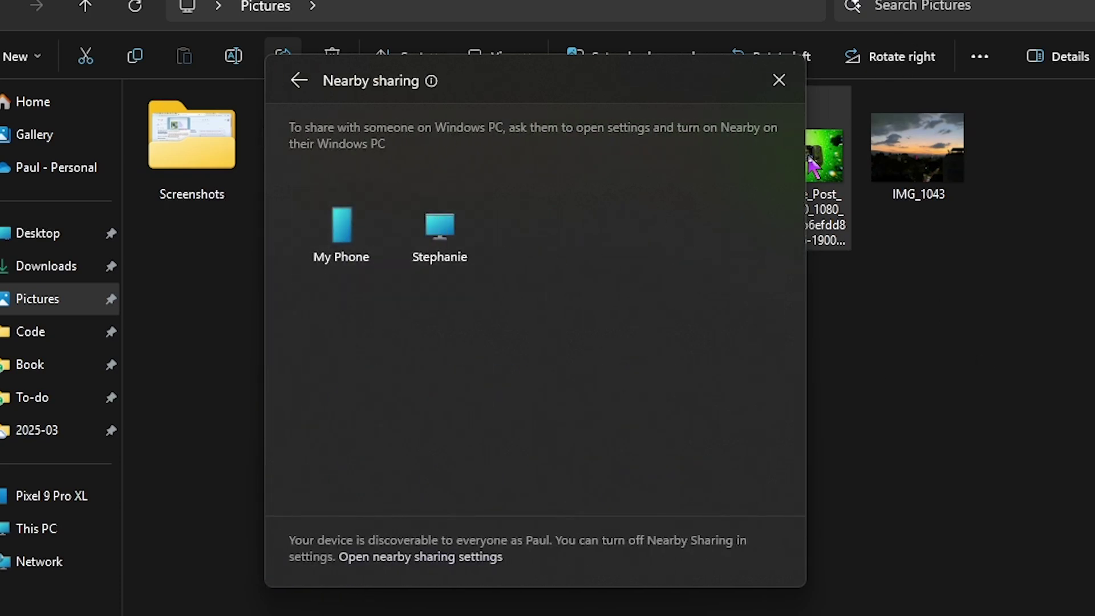
click(779, 81)
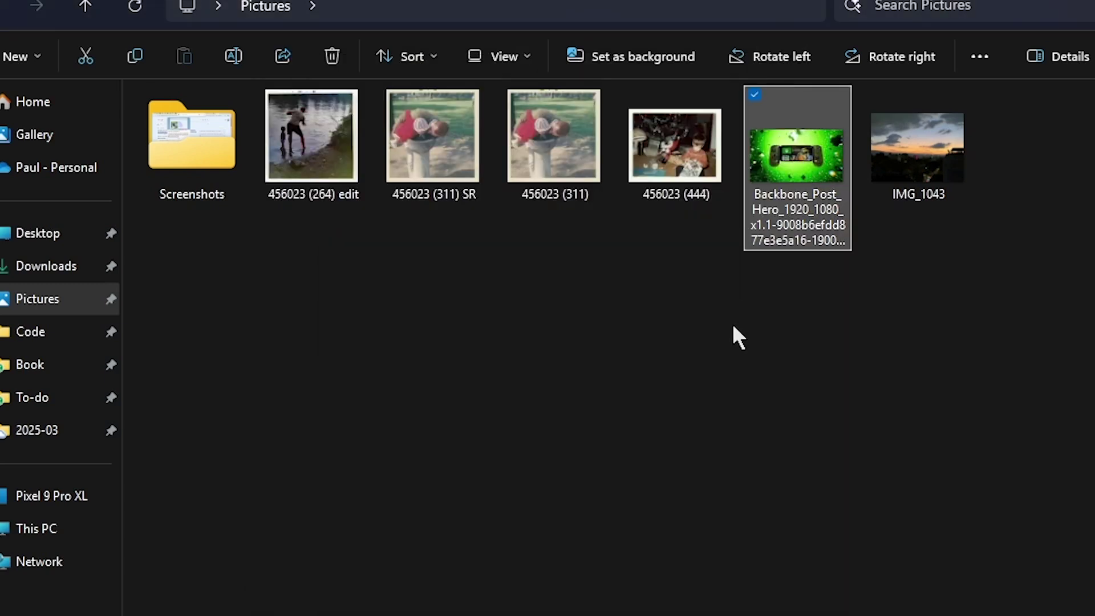
right_click(793, 174)
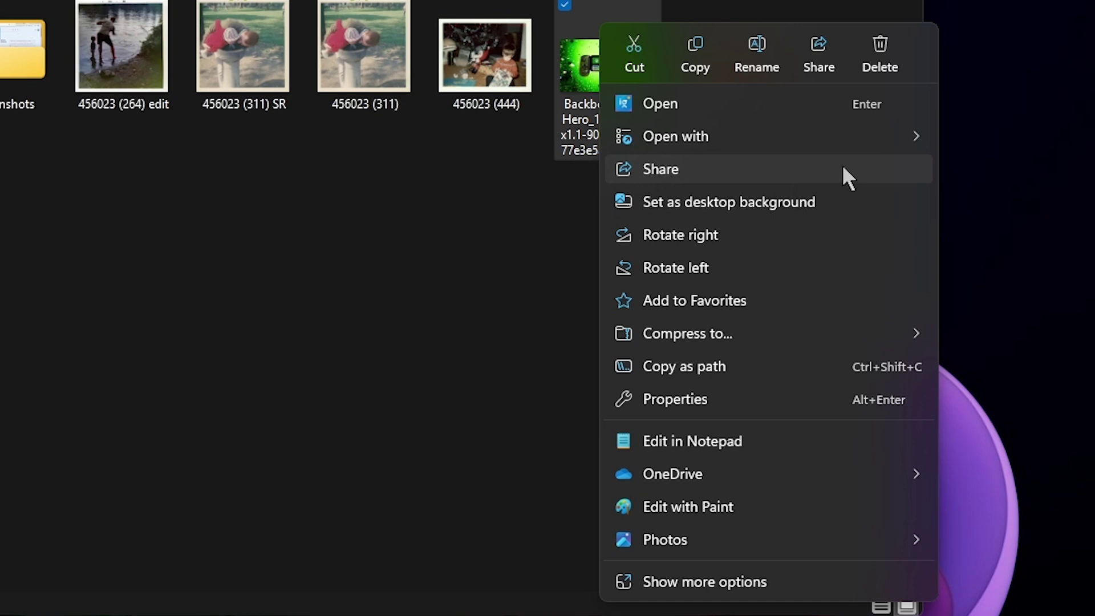
click(890, 170)
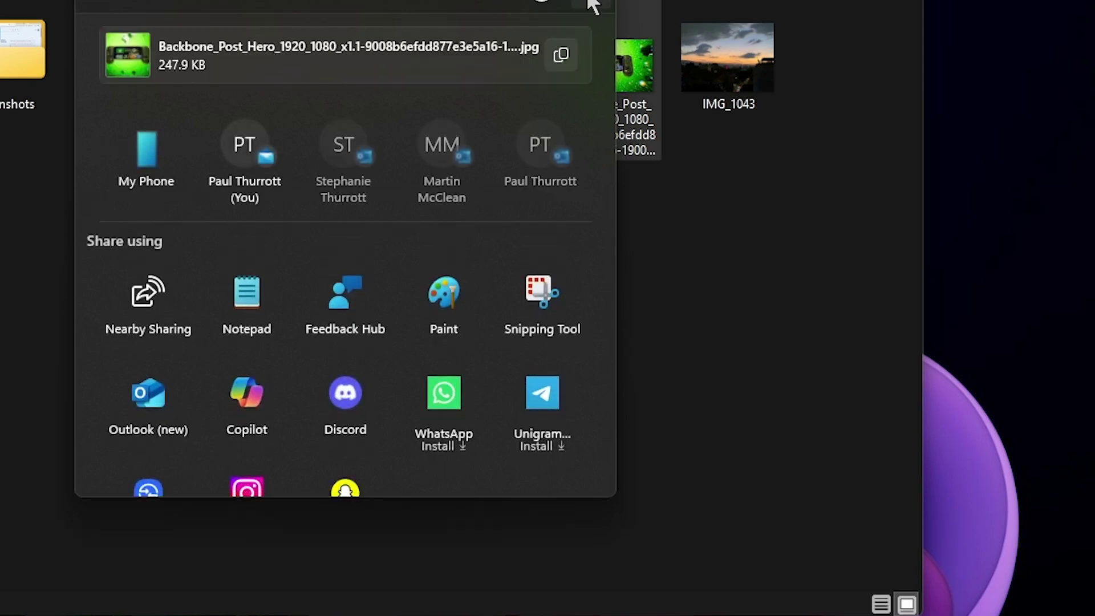
click(591, 4)
right_click(598, 67)
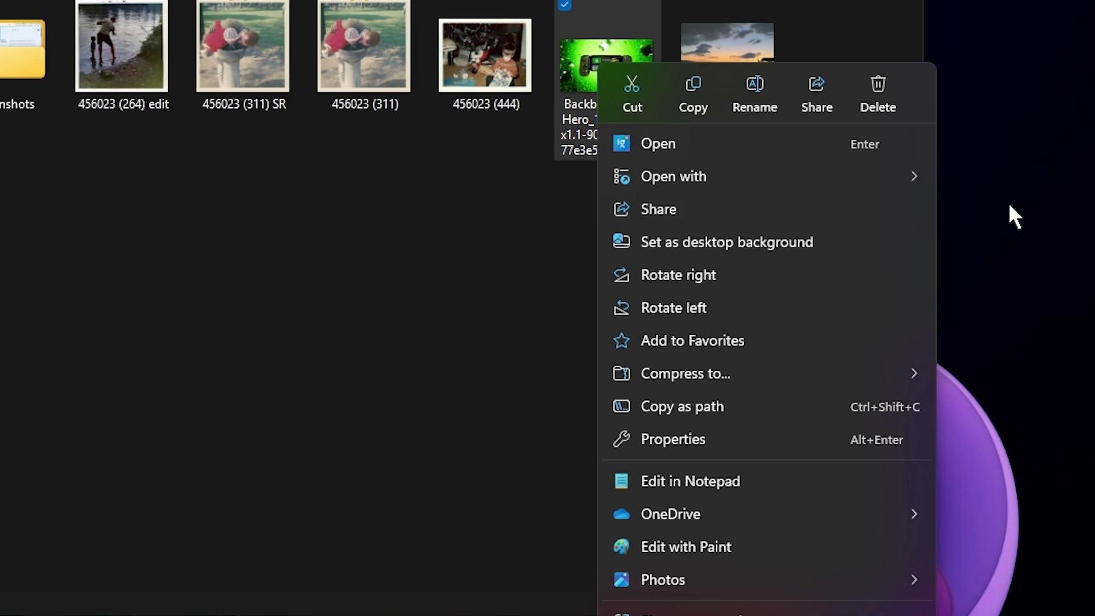
mouse_move(786, 176)
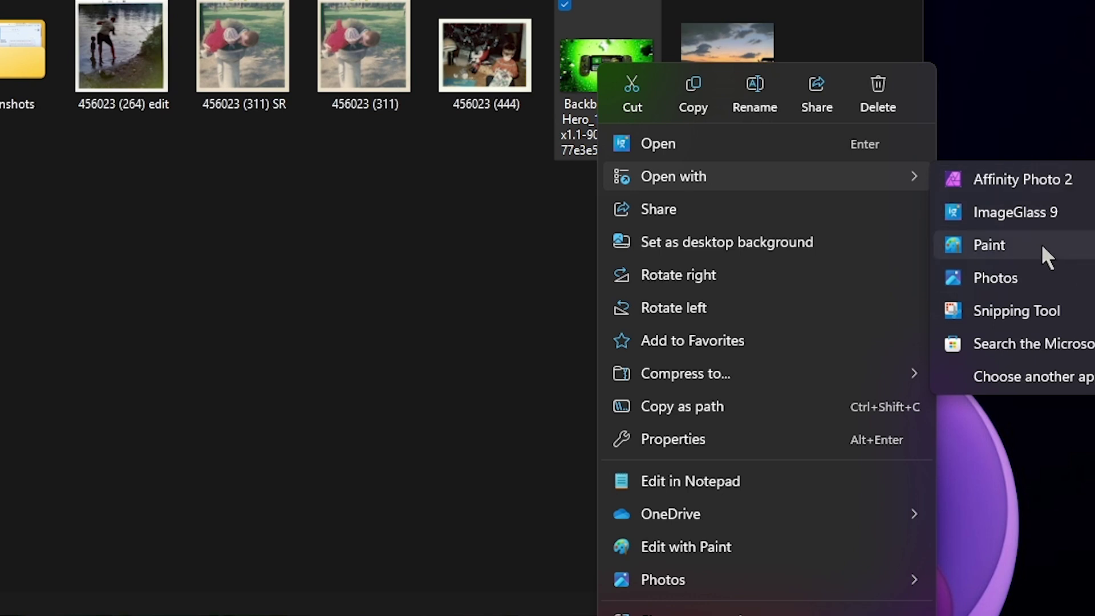
click(855, 208)
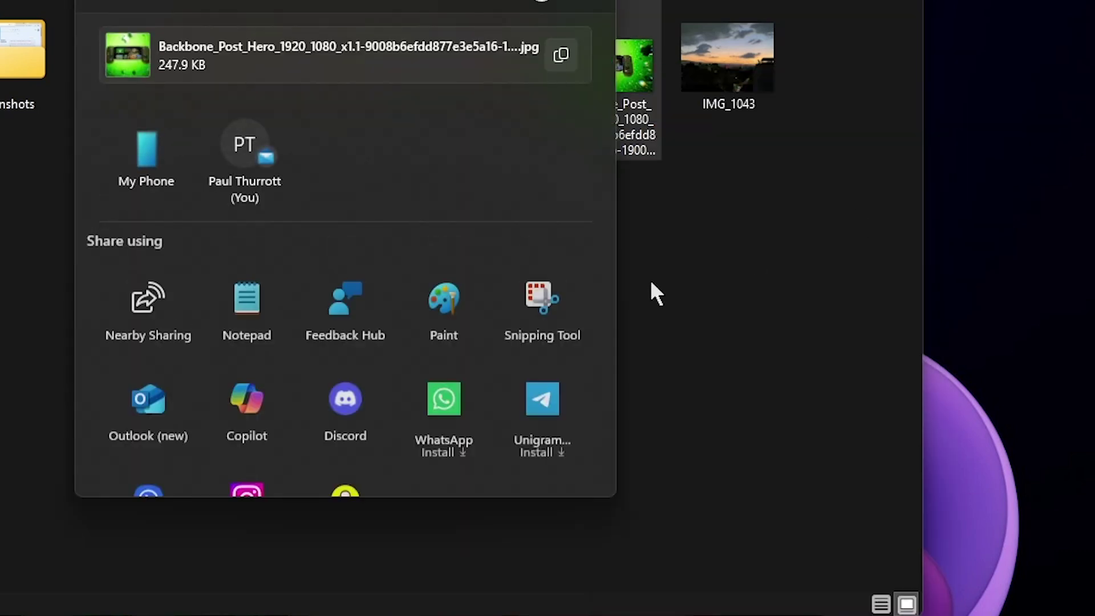
scroll(420, 360, down, 1)
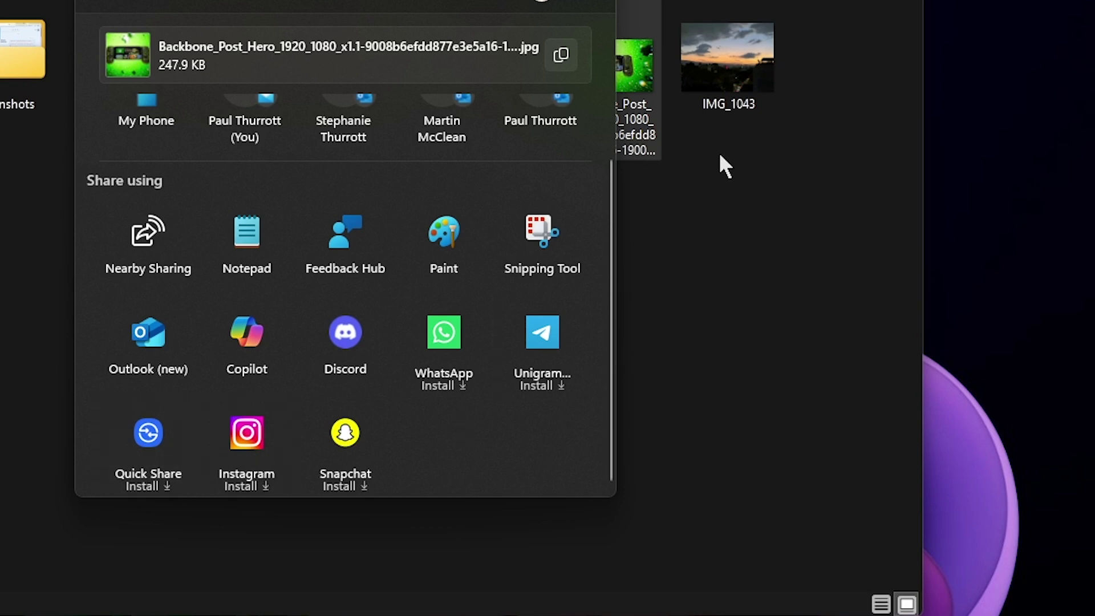
click(642, 49)
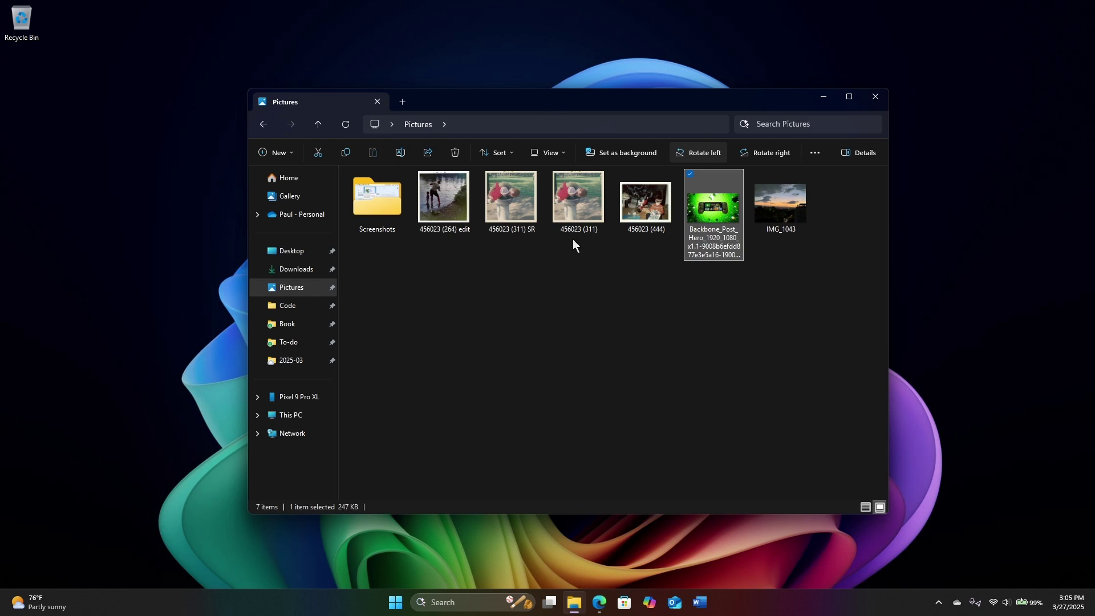
right_click(575, 197)
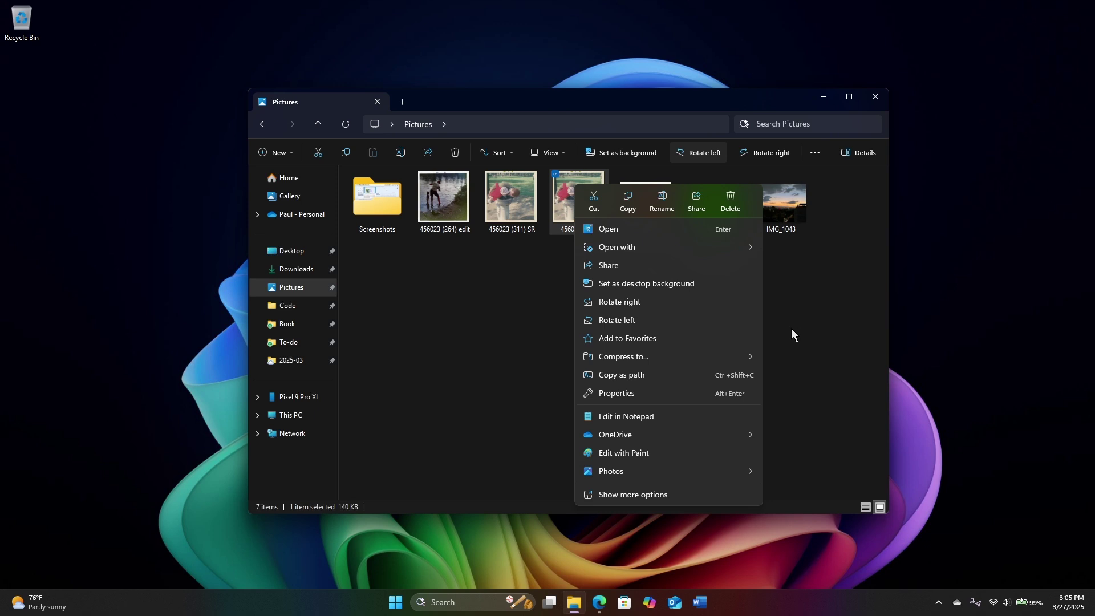
click(707, 265)
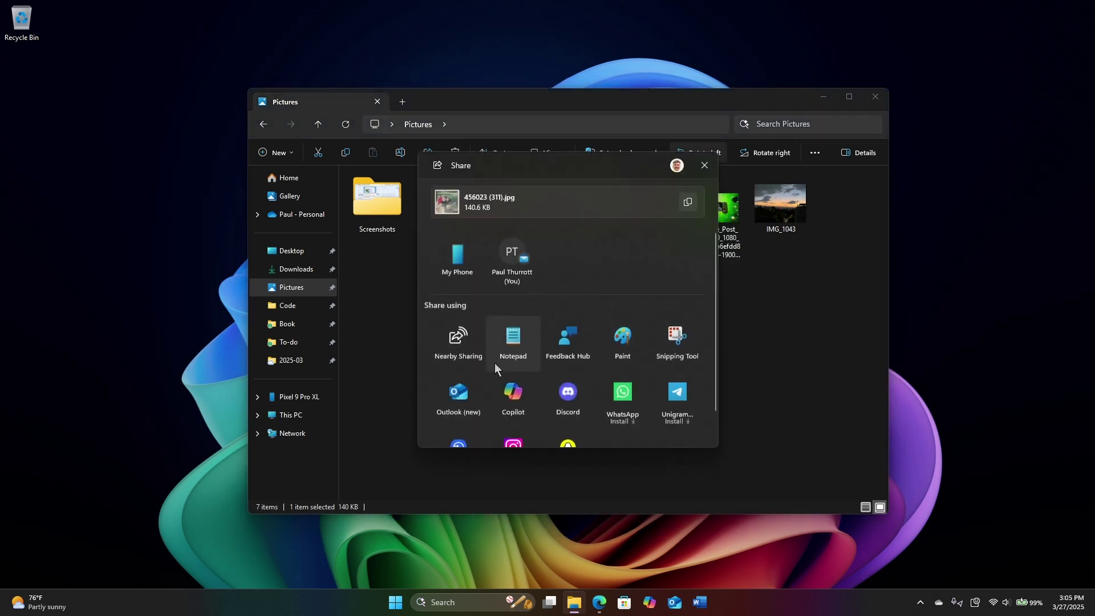
click(447, 340)
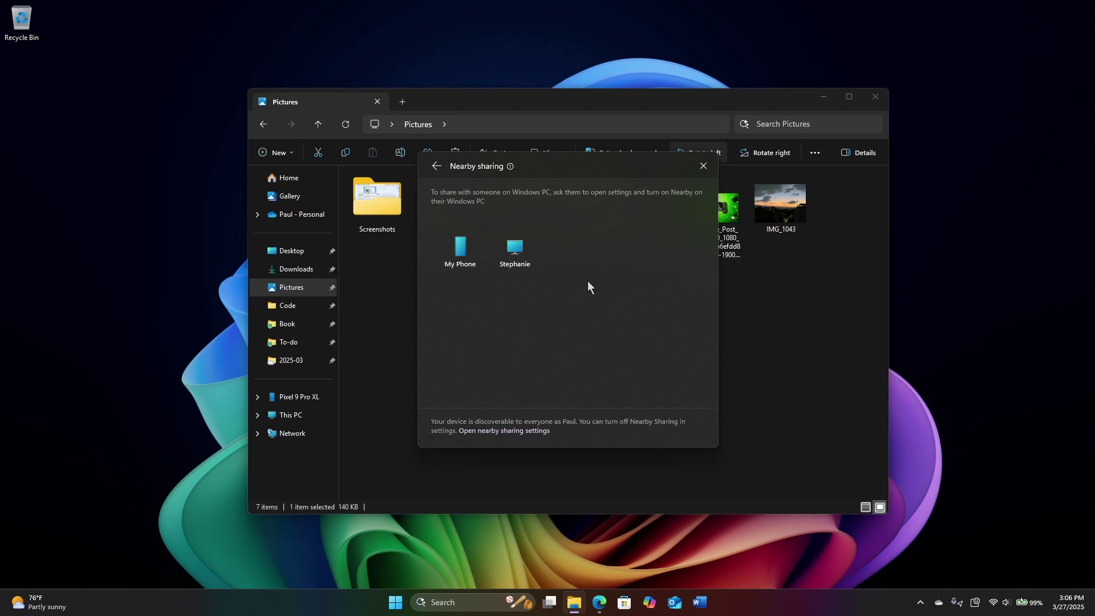
click(434, 166)
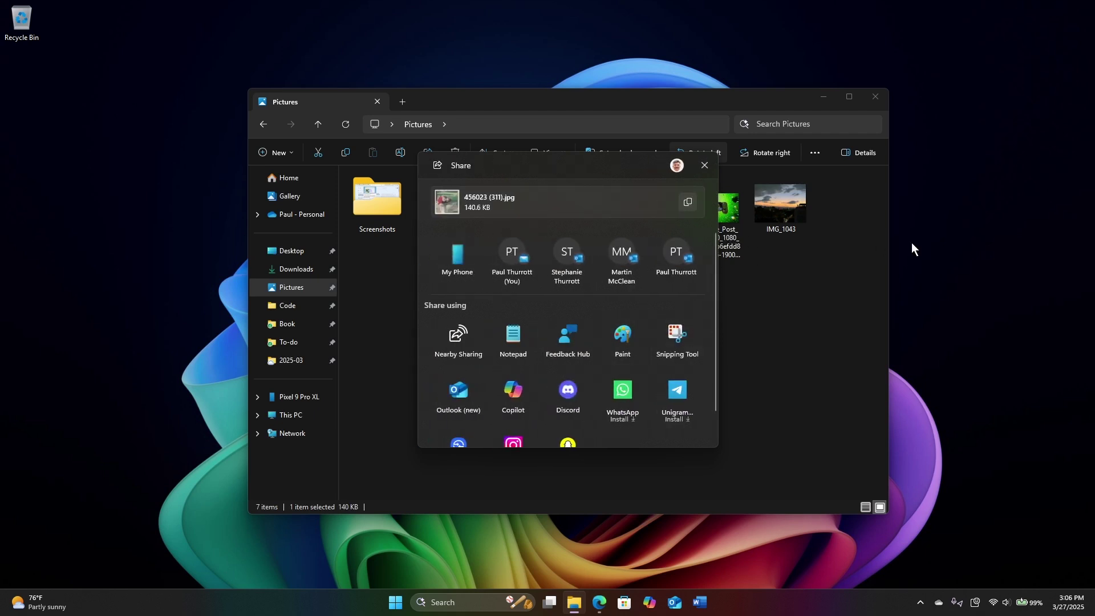
click(701, 172)
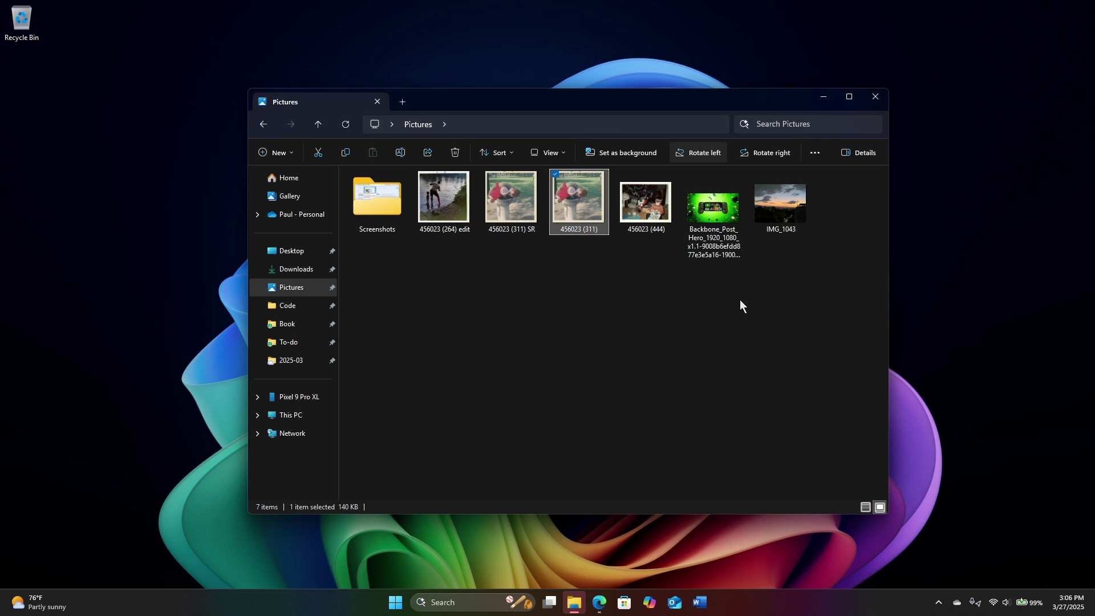
click(722, 214)
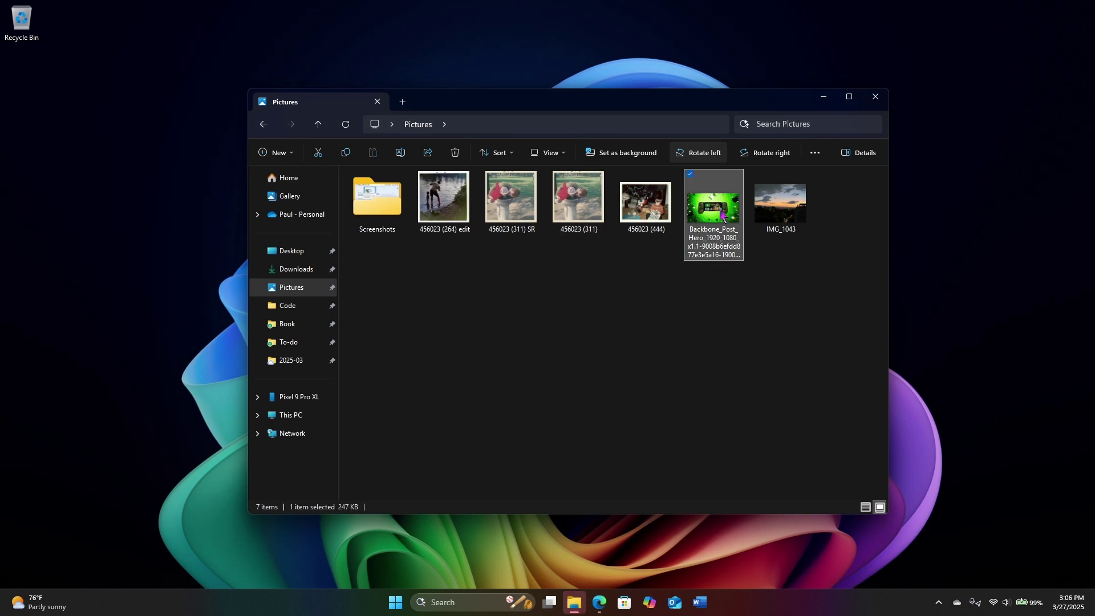
Close the File Explorer Pictures window.
click(875, 97)
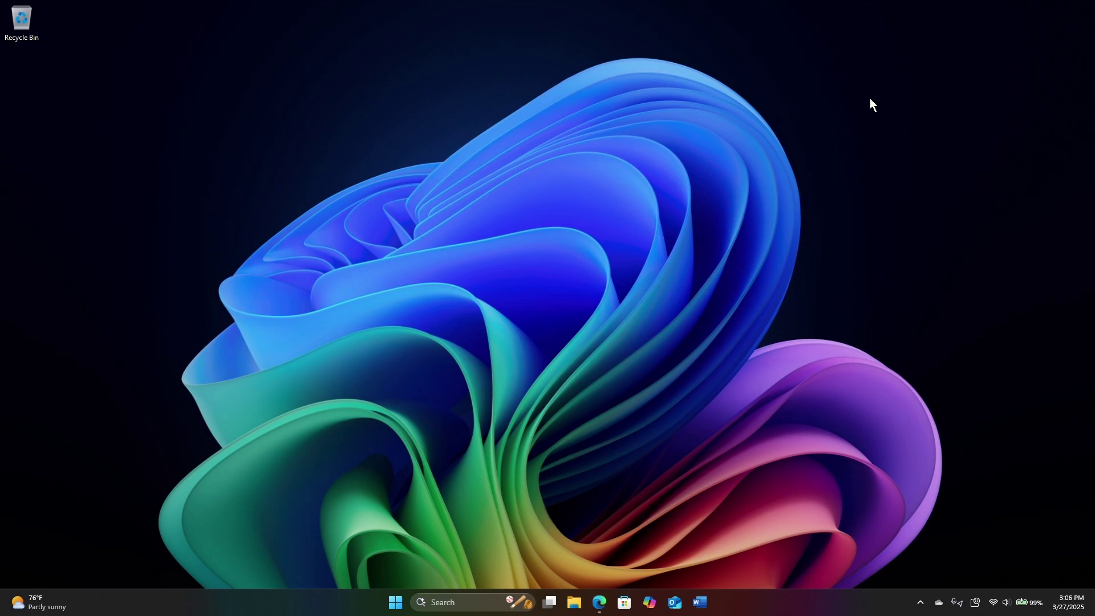